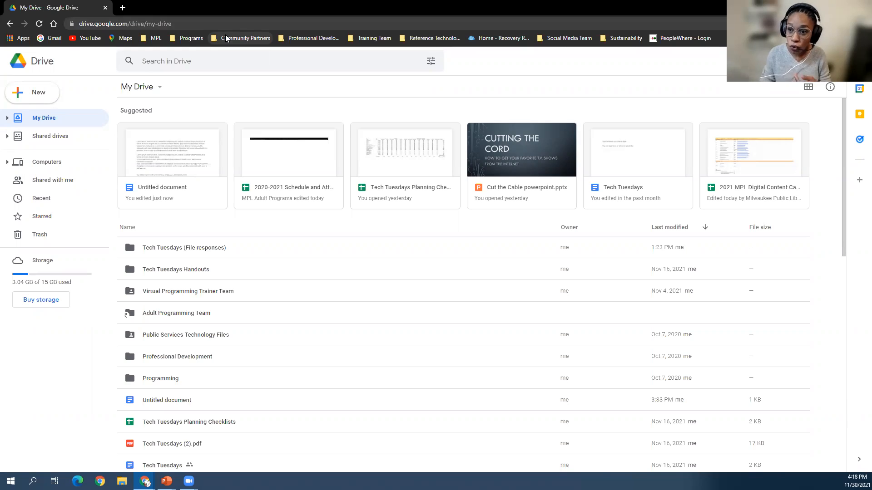
Open a new Chrome tab and load Google Drive's My Drive through the Google apps launcher
click(126, 7)
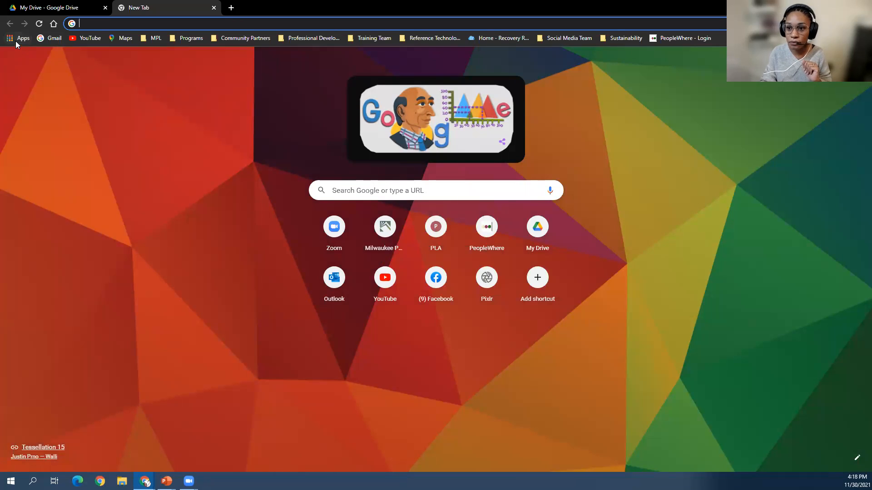
click(15, 41)
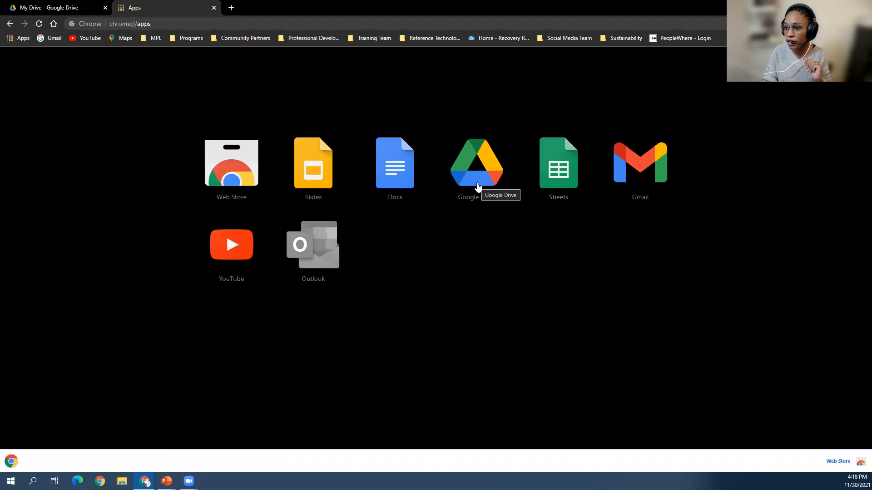
click(10, 23)
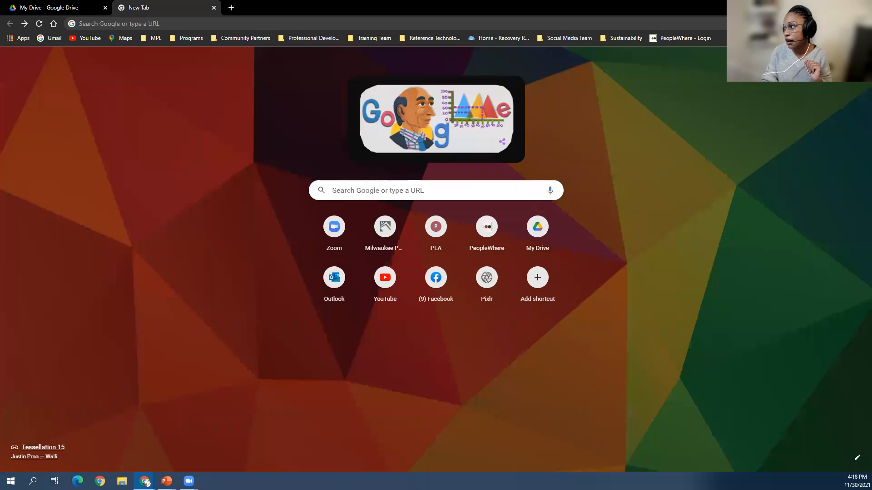
click(836, 61)
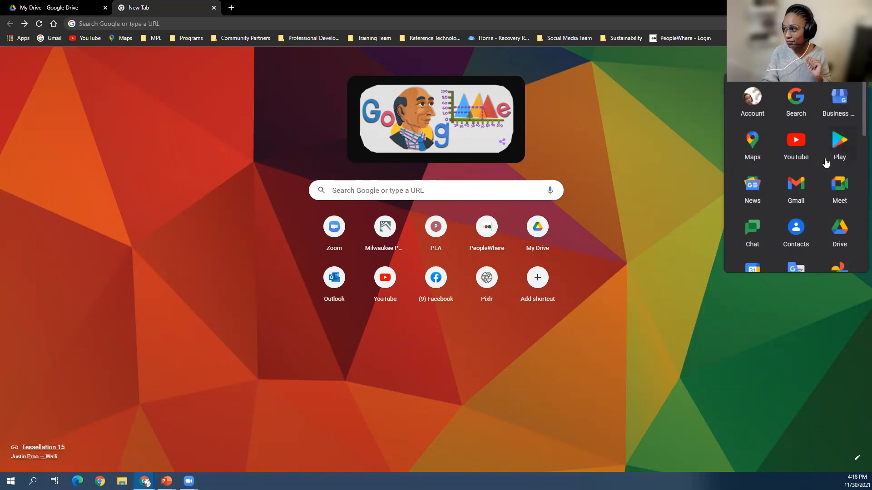
click(846, 232)
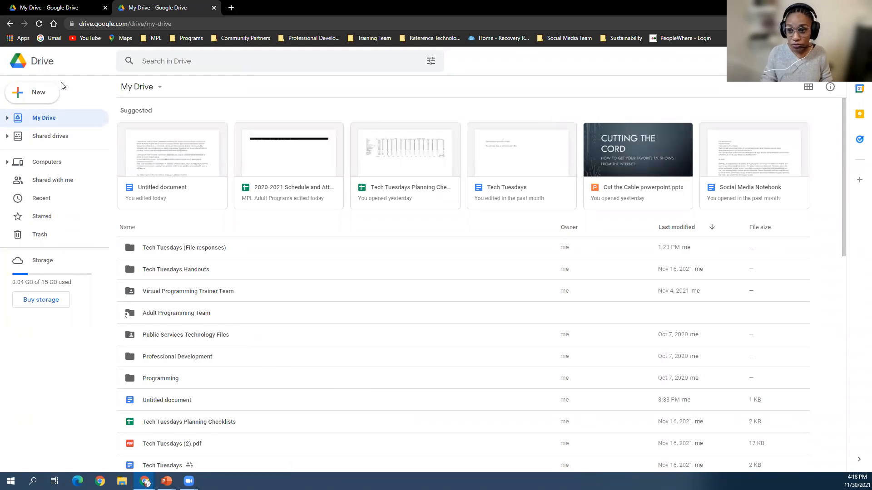
Create a blank Google Form from Drive's New menu, then start another form From a template
click(38, 94)
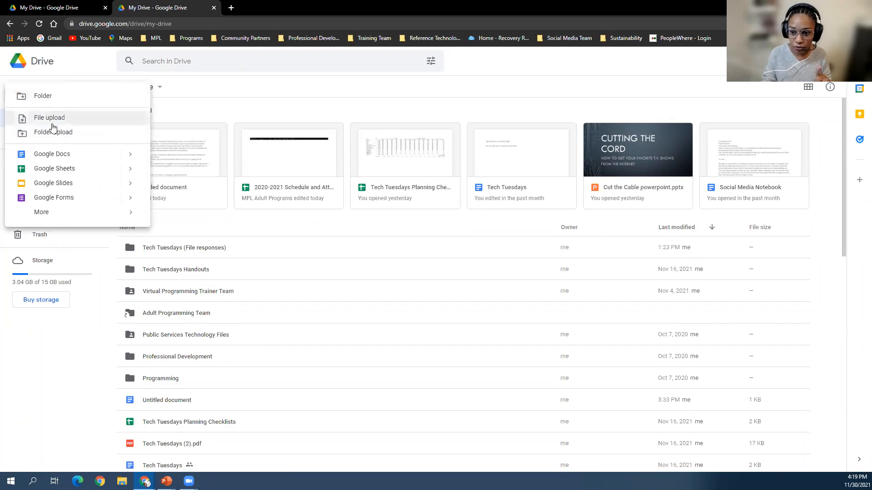
click(55, 198)
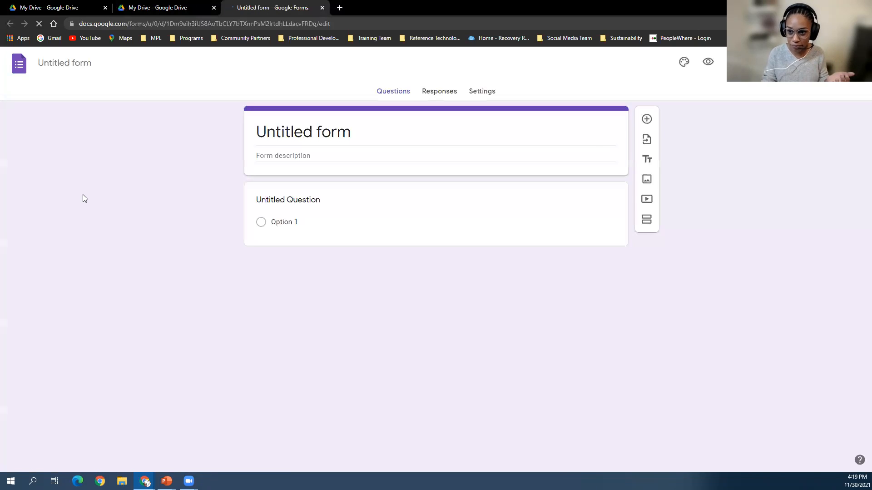
click(159, 9)
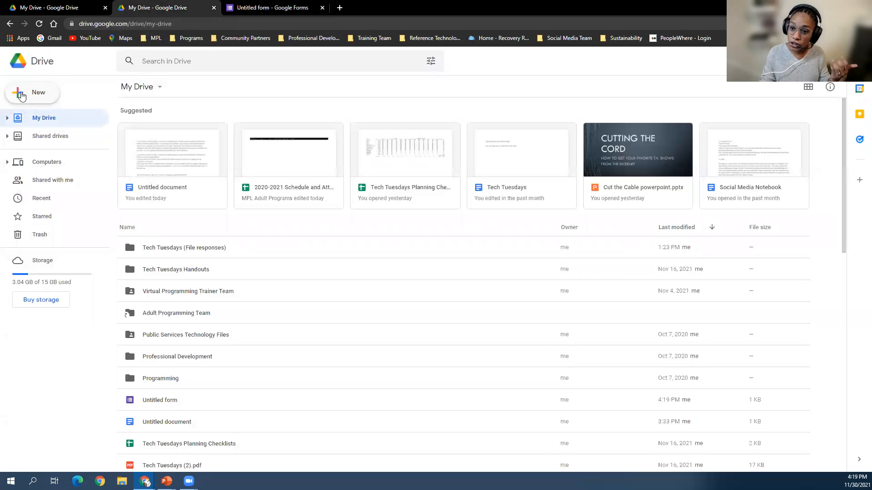
click(22, 94)
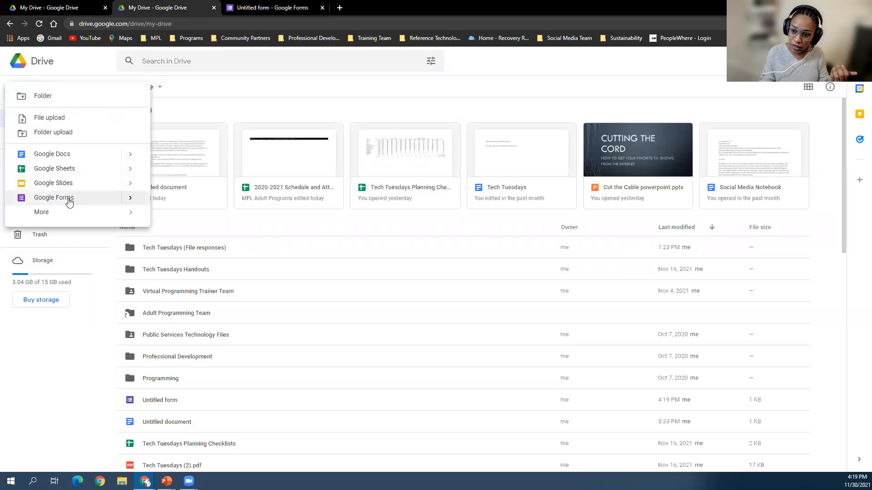
mouse_move(128, 203)
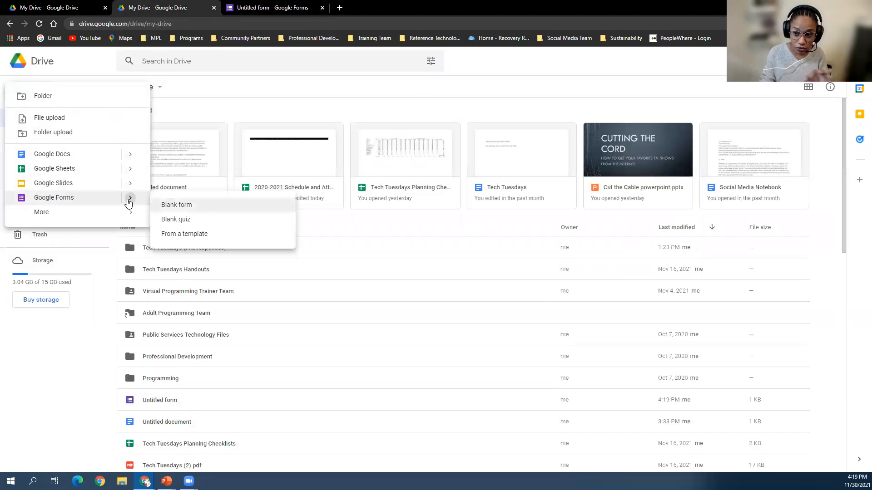
click(181, 234)
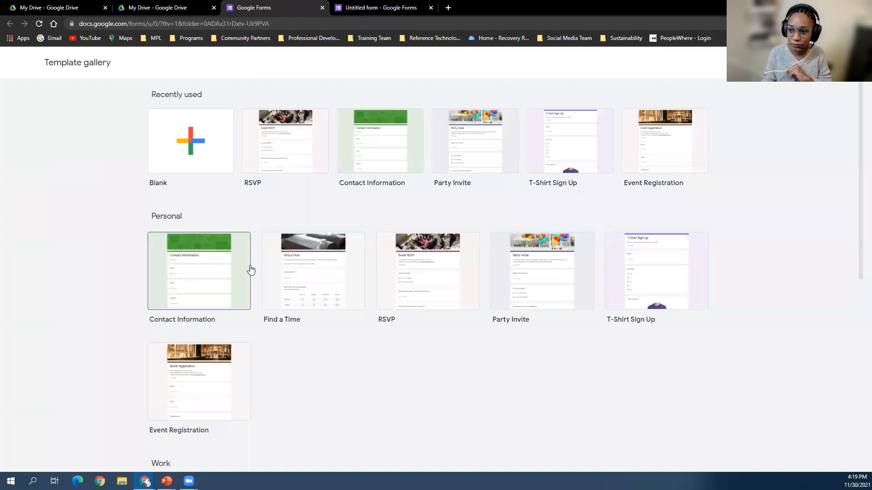
Scroll through the Forms template gallery, then switch back to the Untitled form tab
click(246, 245)
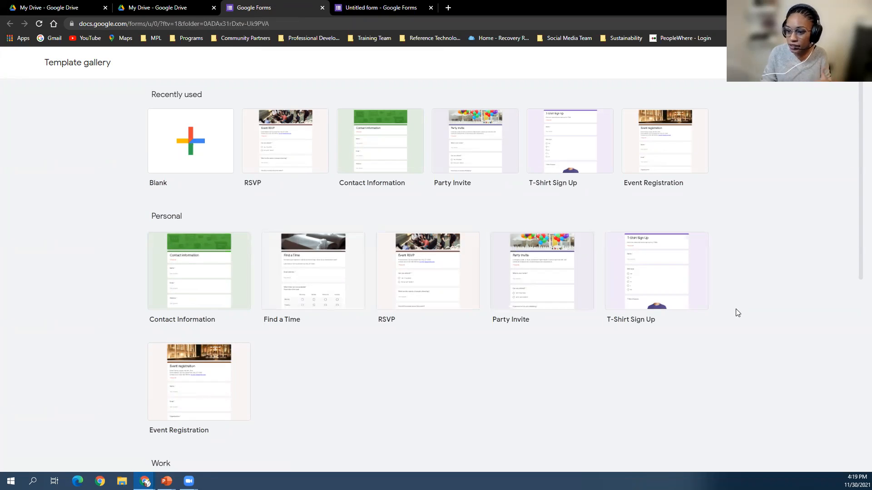
scroll(736, 311, down, 1)
scroll(737, 312, down, 1)
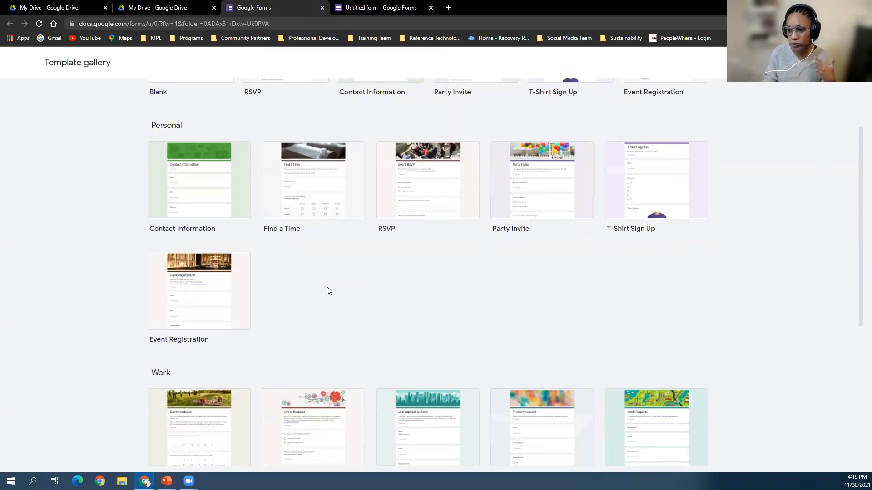
scroll(326, 292, down, 2)
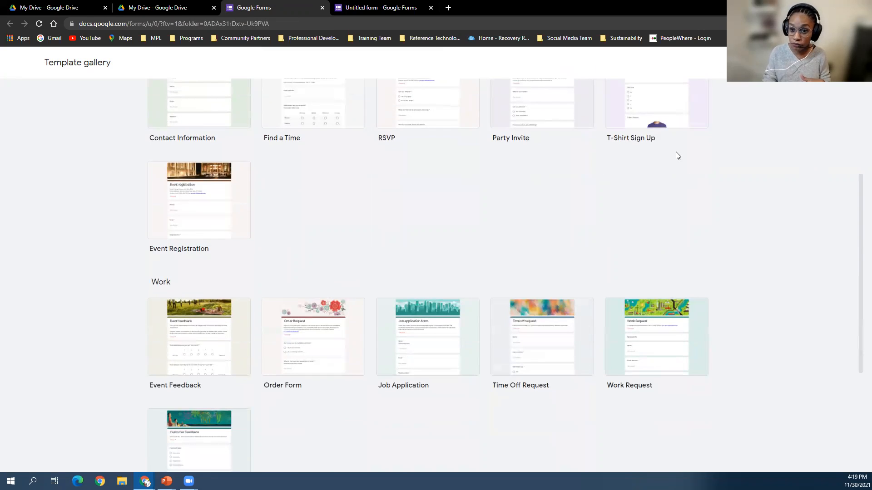
scroll(417, 282, down, 1)
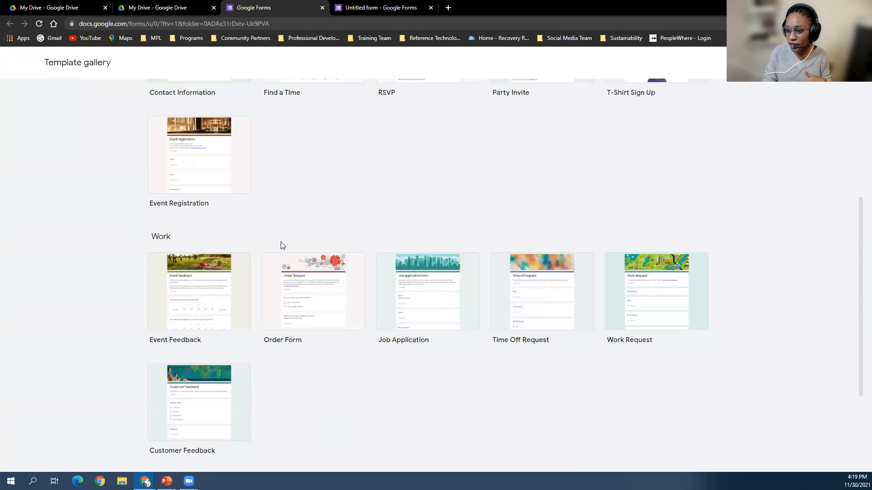
scroll(479, 394, down, 2)
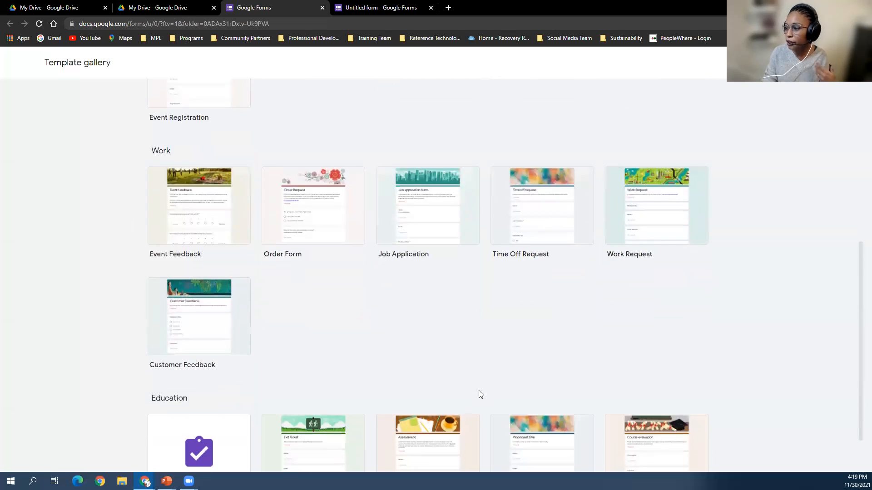
scroll(372, 336, down, 1)
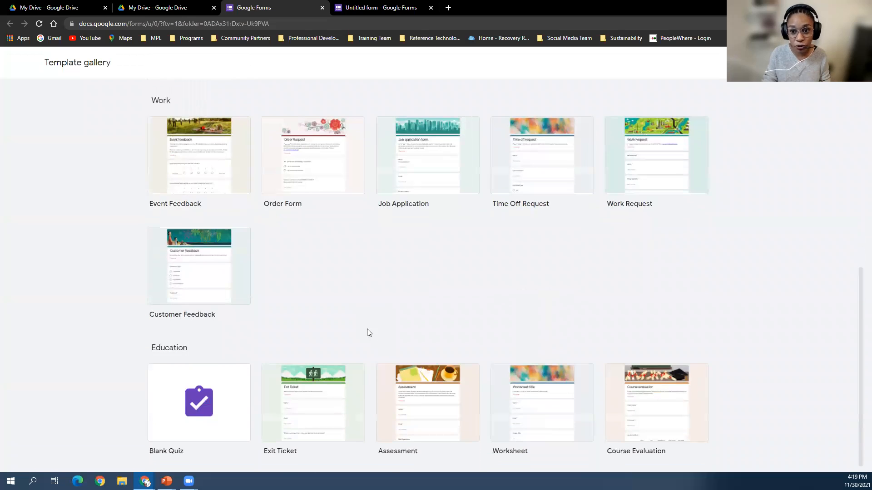
scroll(382, 296, down, 1)
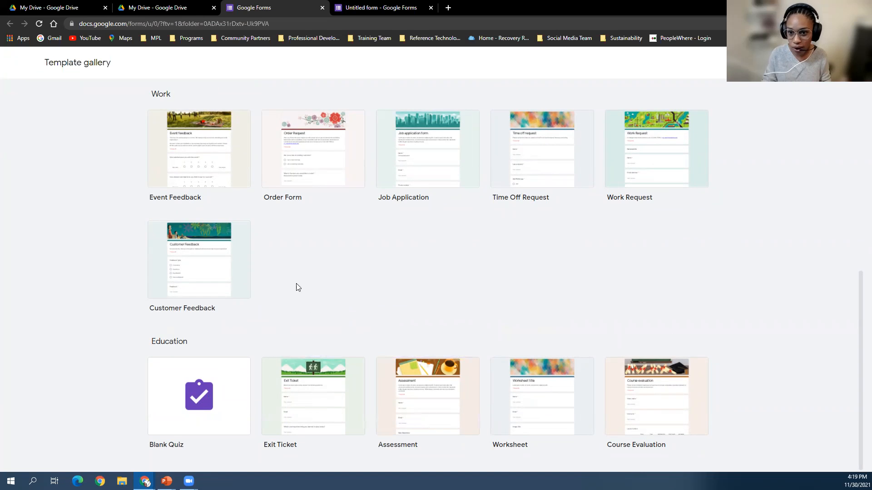
scroll(178, 320, up, 7)
scroll(178, 321, up, 2)
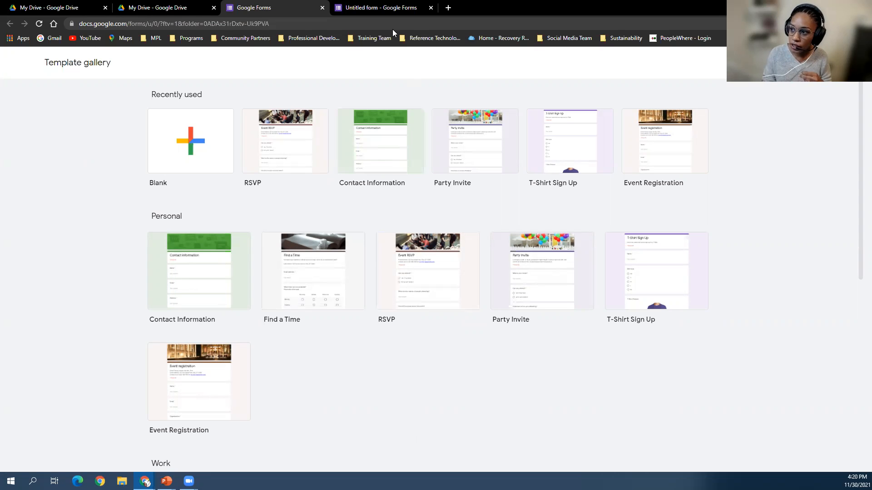
click(378, 7)
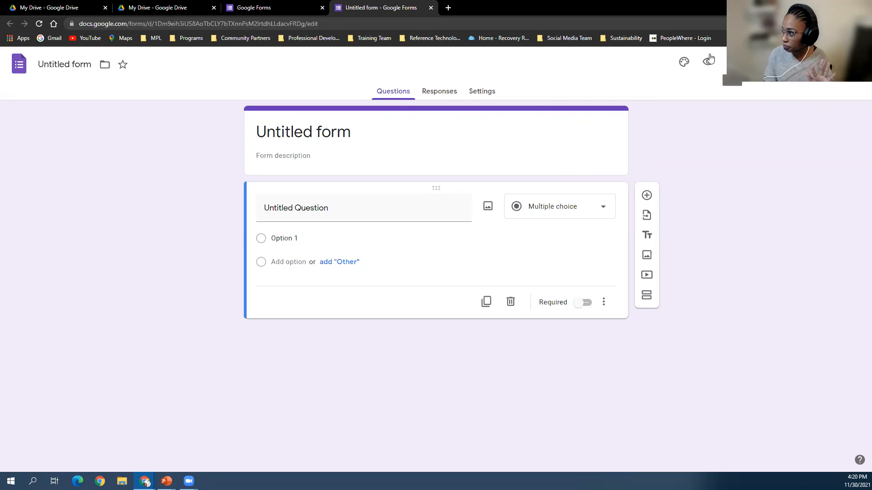
Hide Chrome's bookmarks bar and rename the form to 'Technology Tuesdays'
right_click(736, 43)
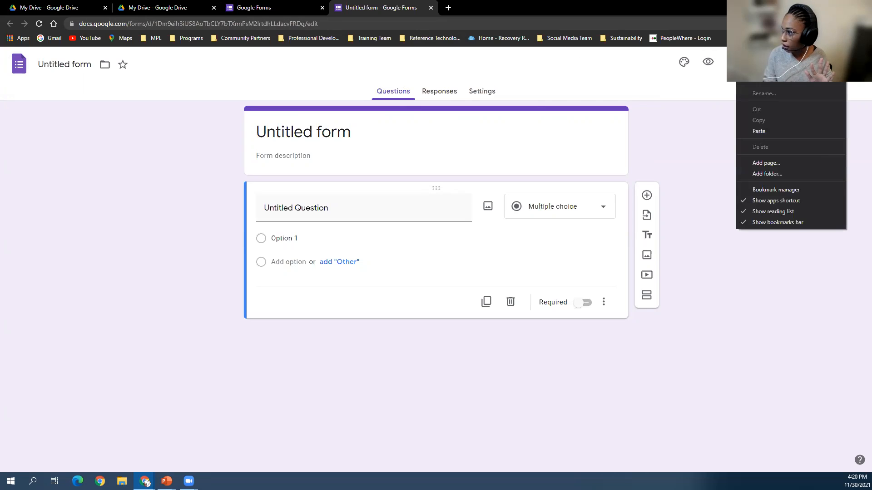
click(800, 222)
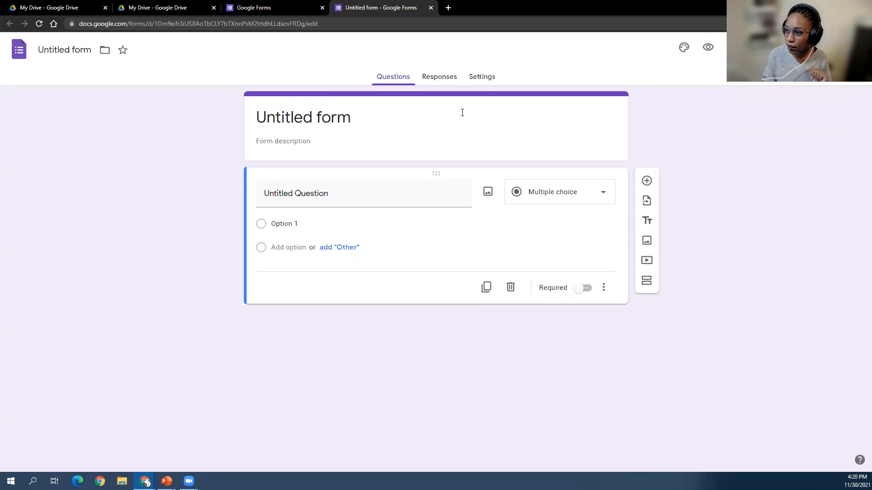
click(60, 50)
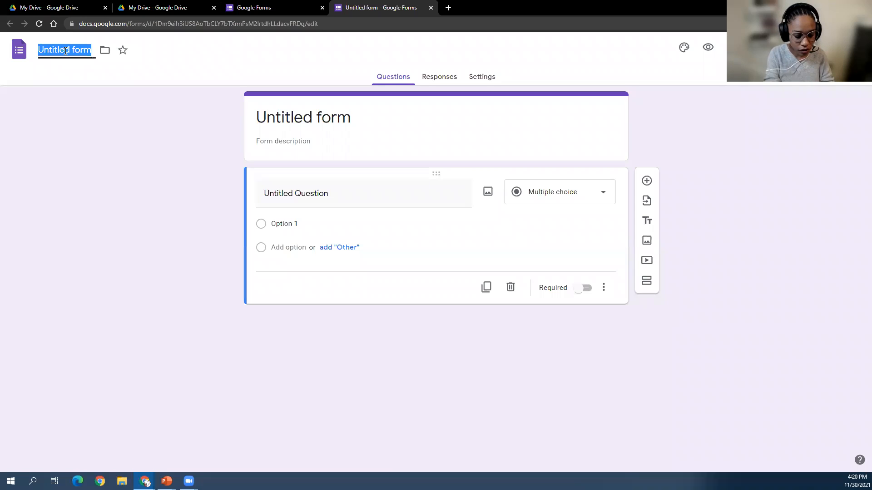
text(Technology)
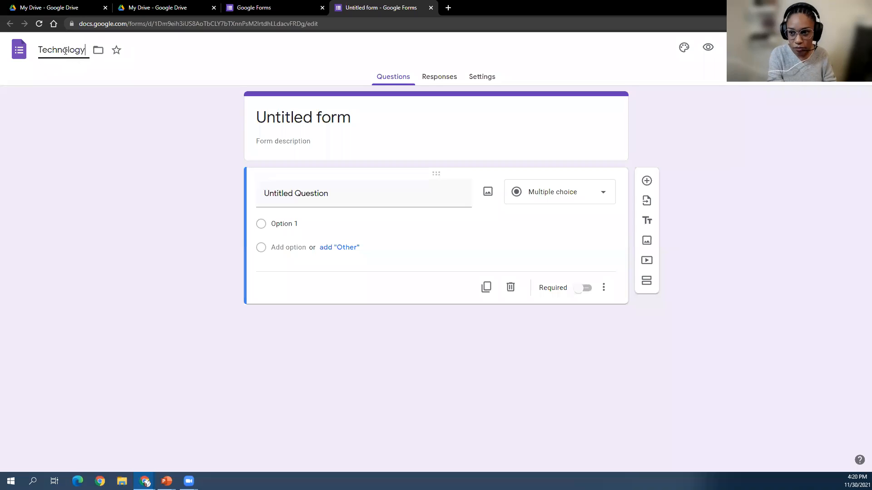
text( Tuesdays)
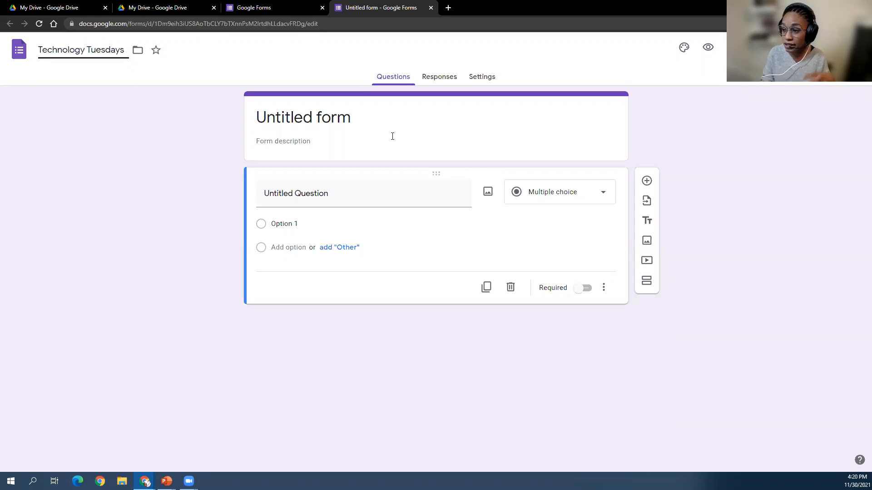
click(604, 73)
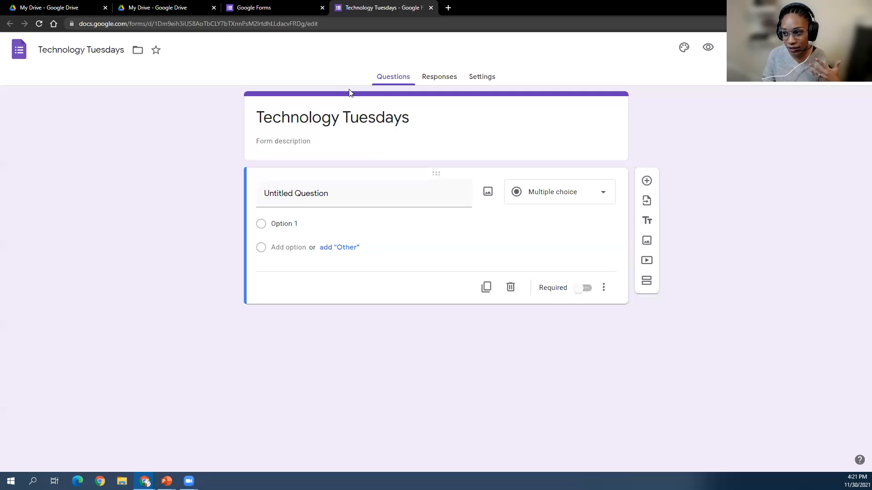
Insert the bookshelf header image, giving an orange theme with a peach background
click(684, 47)
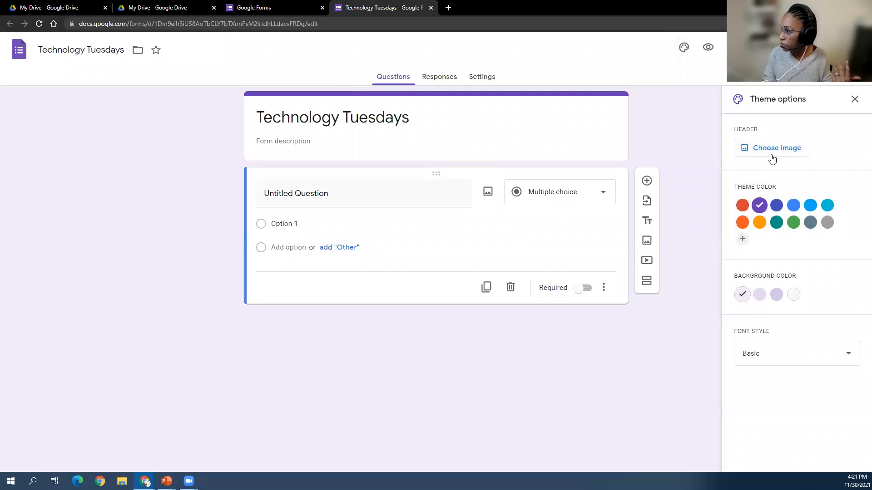
click(751, 146)
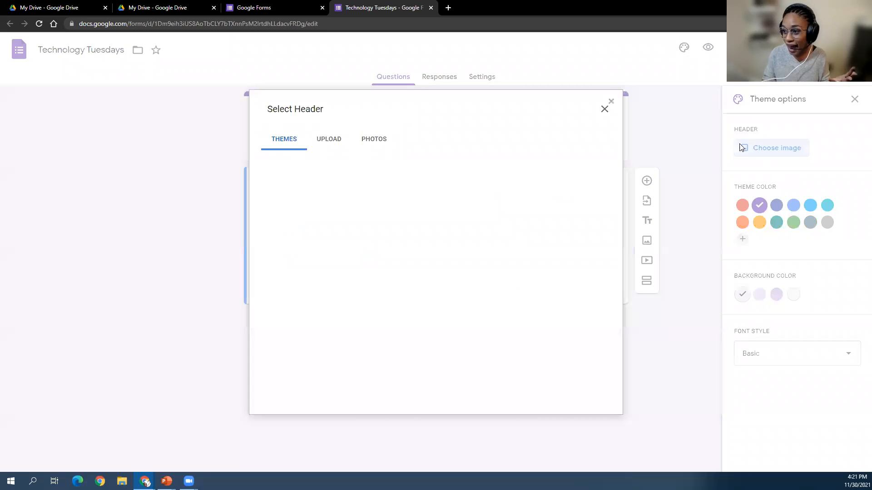
scroll(557, 233, down, 3)
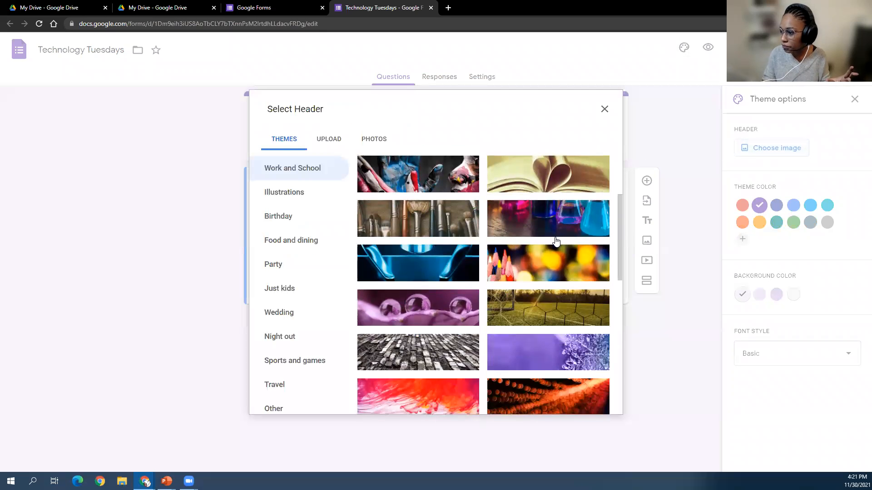
scroll(554, 243, down, 2)
scroll(555, 248, down, 6)
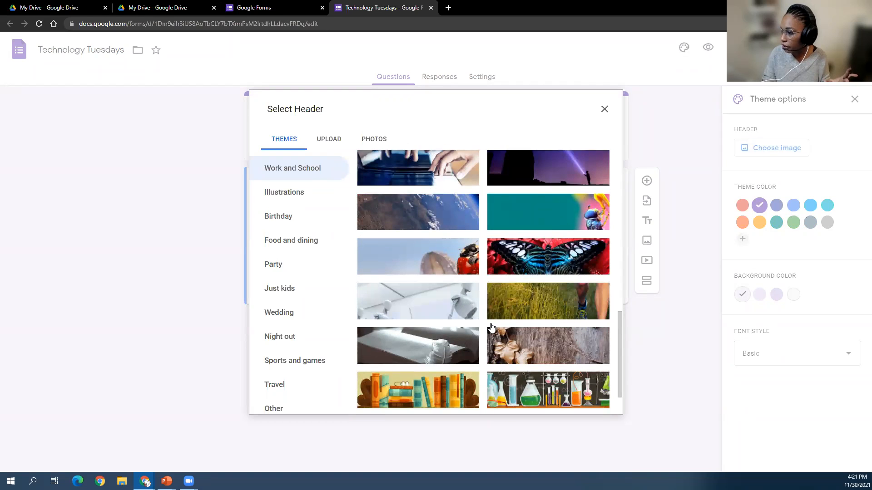
click(463, 306)
scroll(432, 324, down, 2)
click(432, 324)
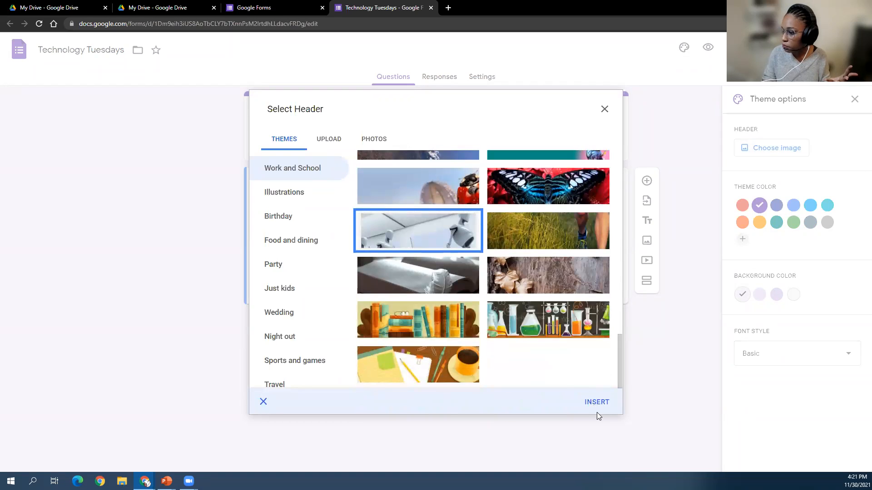
click(597, 403)
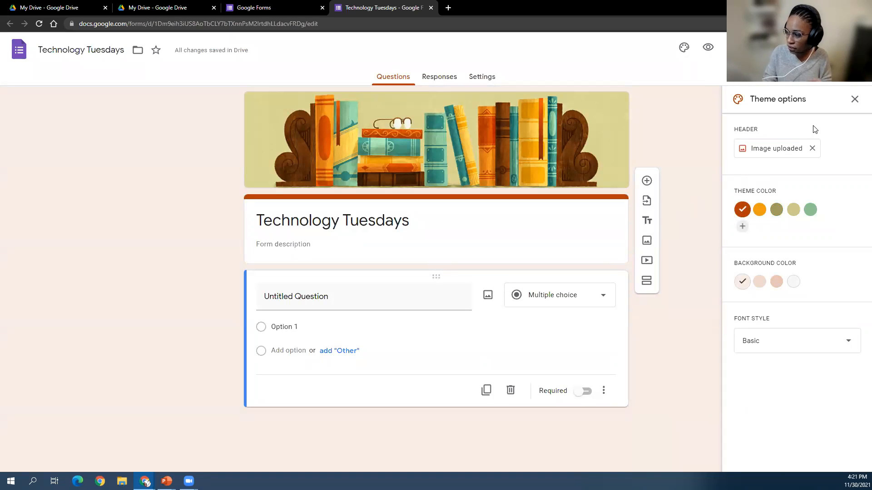
click(854, 99)
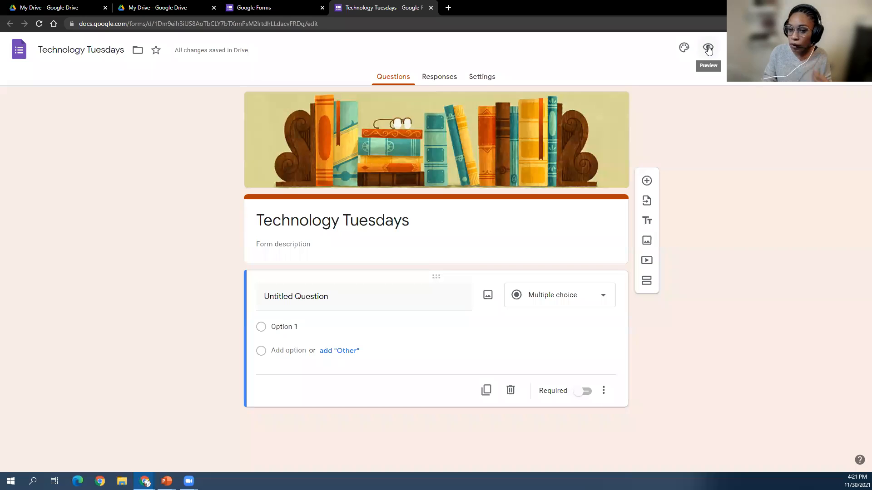
click(708, 48)
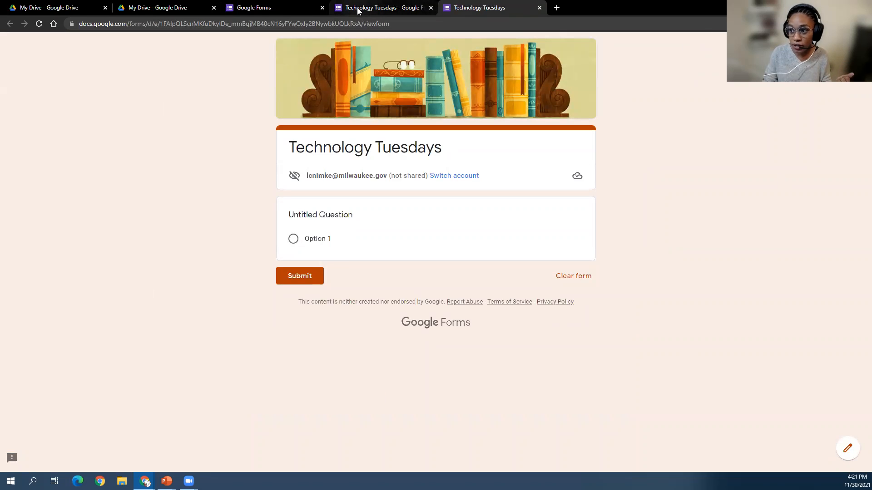
click(539, 8)
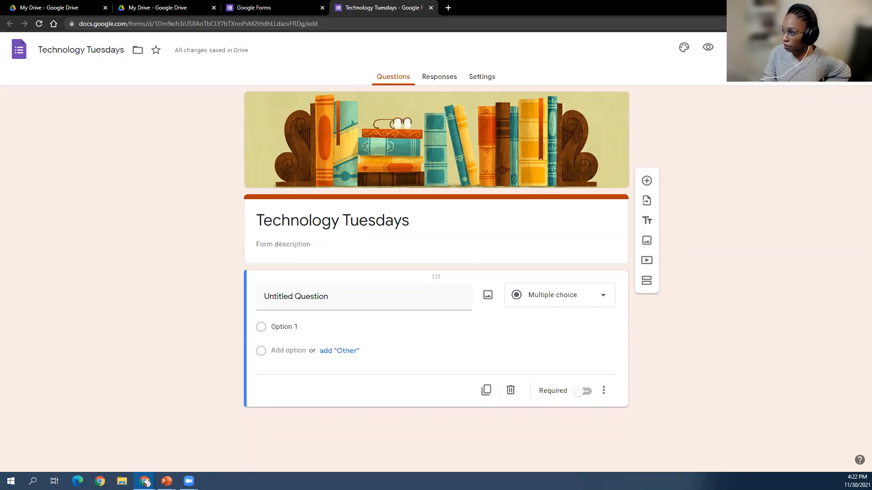
Check the more-options menu and account panel, then view the Responses tab showing 0 responses
click(830, 47)
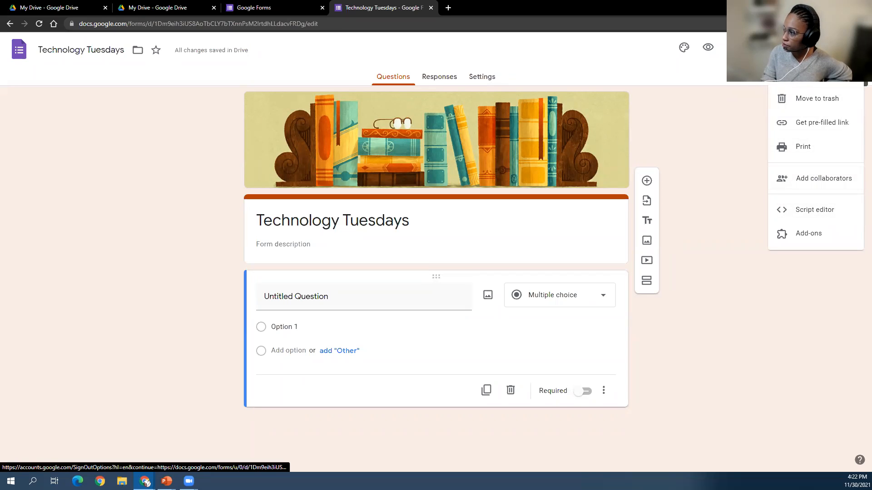
click(857, 47)
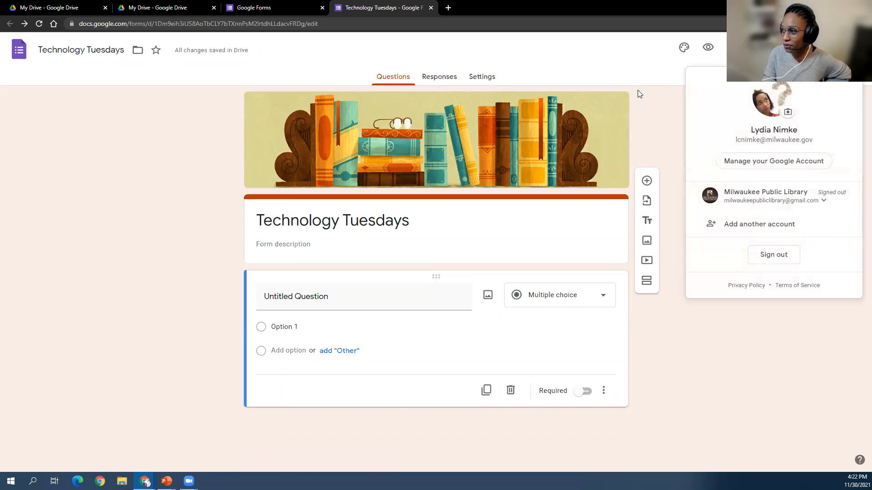
click(657, 100)
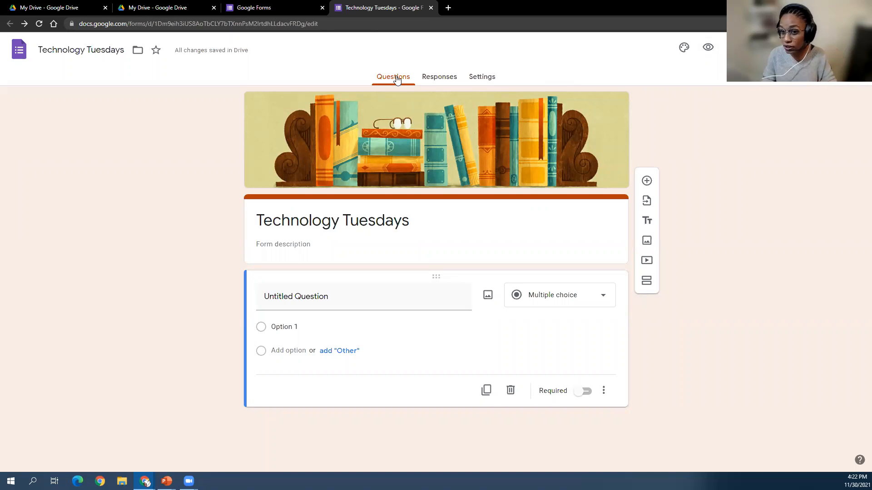
click(437, 78)
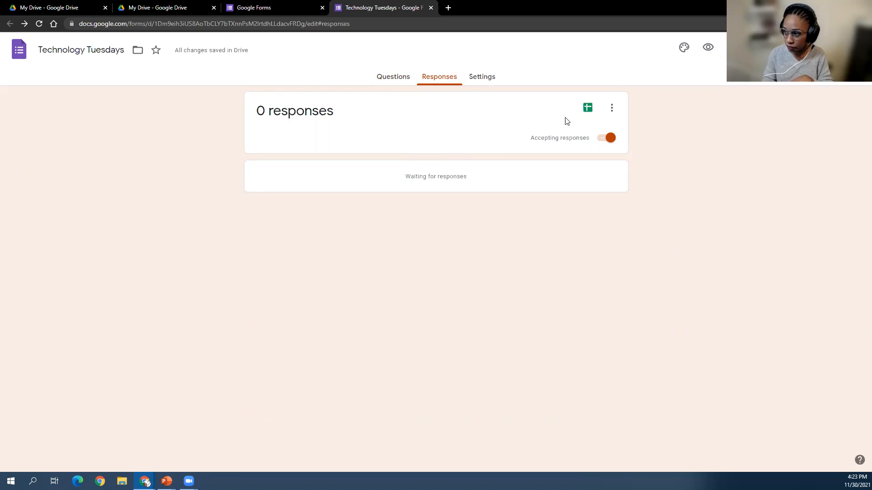
Switch to the Settings tab of the Technology Tuesdays form
click(489, 81)
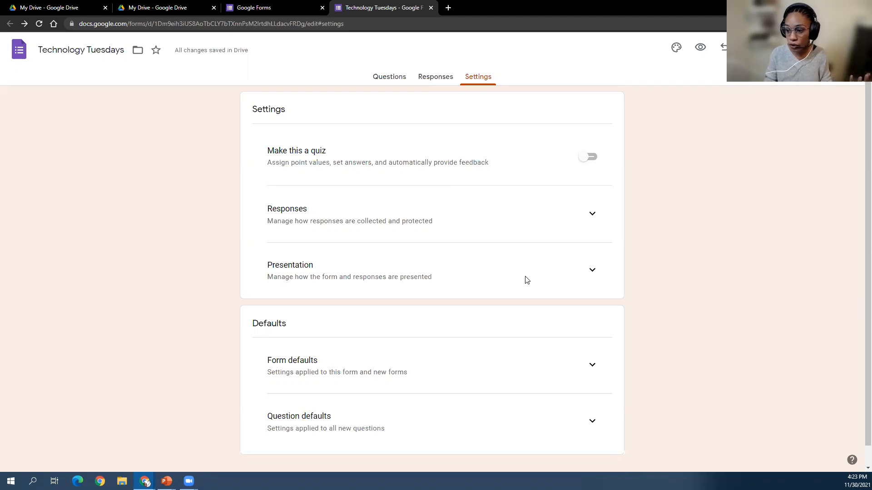
Expand the Presentation settings and briefly expand and collapse the Responses settings
click(591, 271)
scroll(625, 295, down, 1)
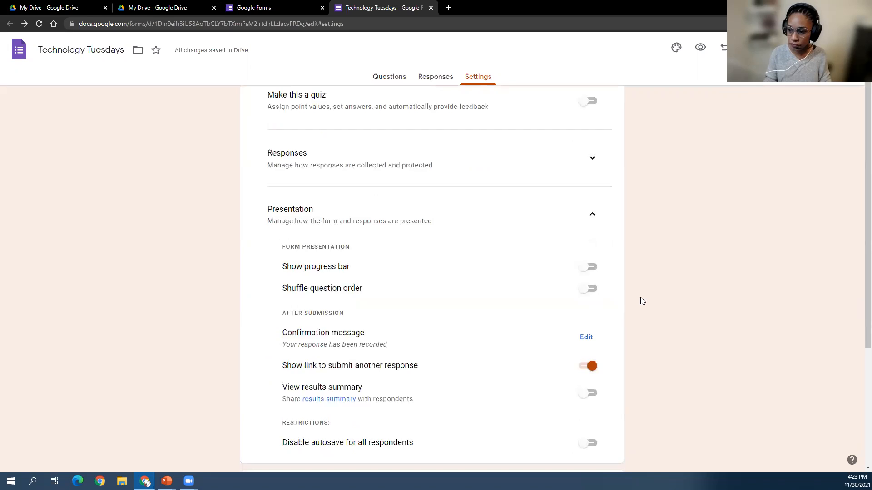
scroll(640, 297, down, 2)
scroll(641, 297, up, 3)
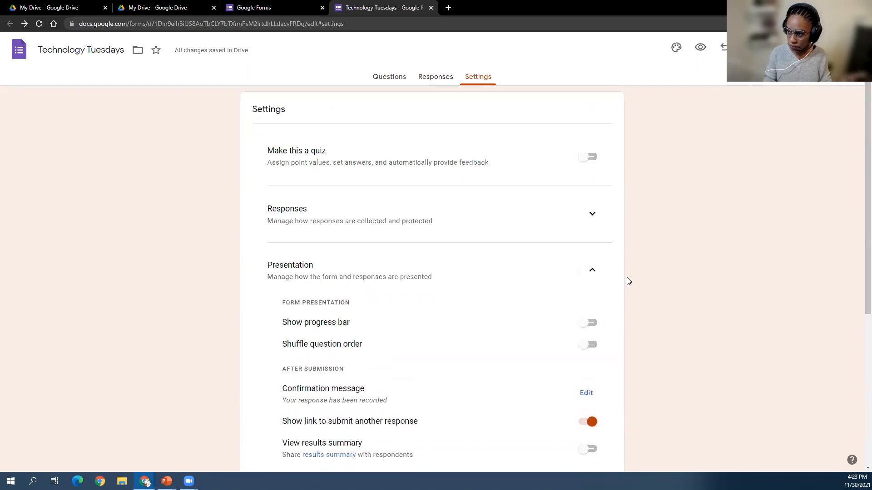
click(592, 213)
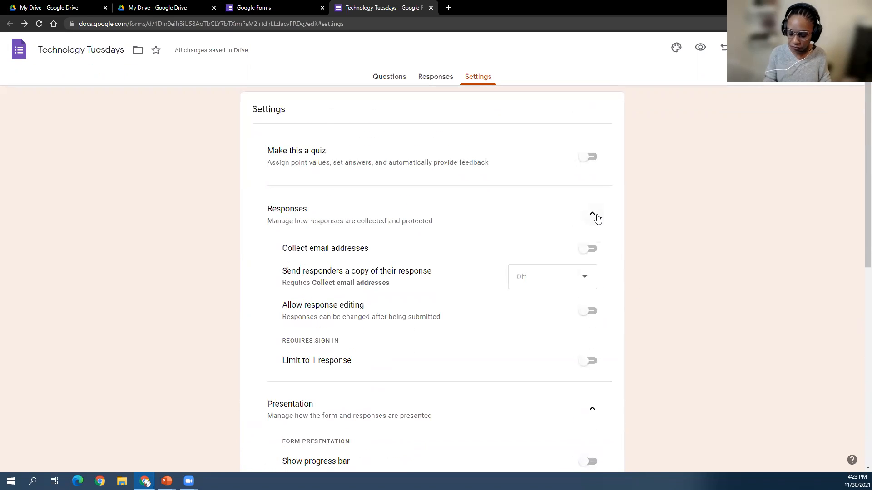
click(592, 214)
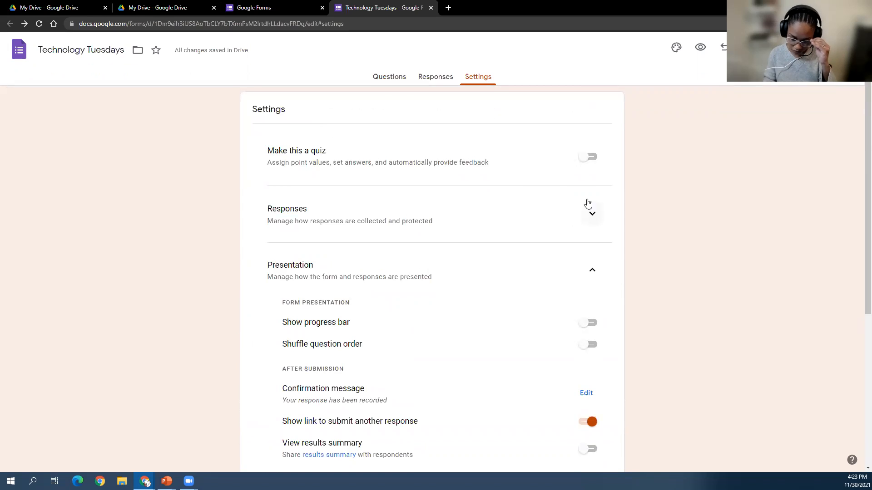
On the Questions tab, enter the form description 'Technology Tuesdays Example'
click(402, 81)
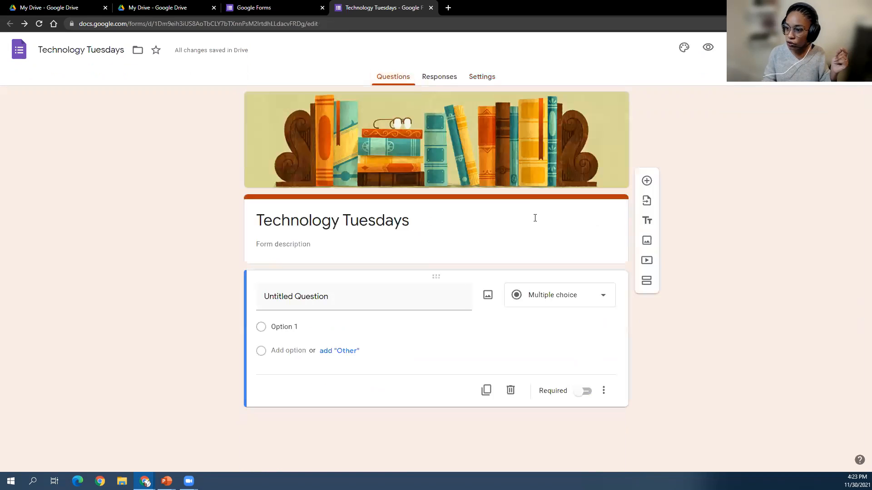
click(294, 242)
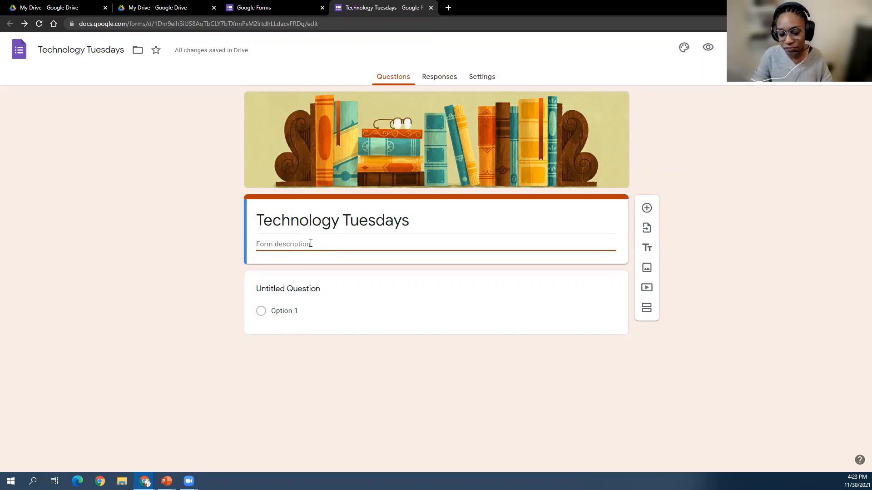
text(Tech)
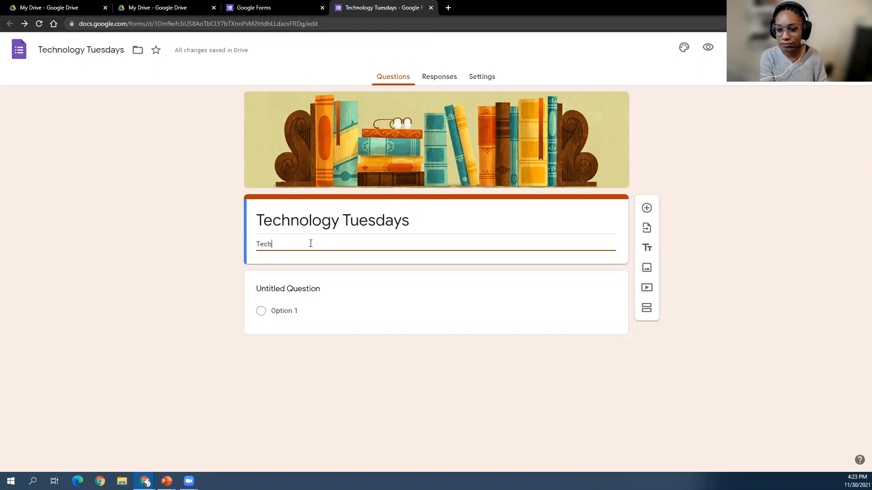
text(nology Tuesdays Example)
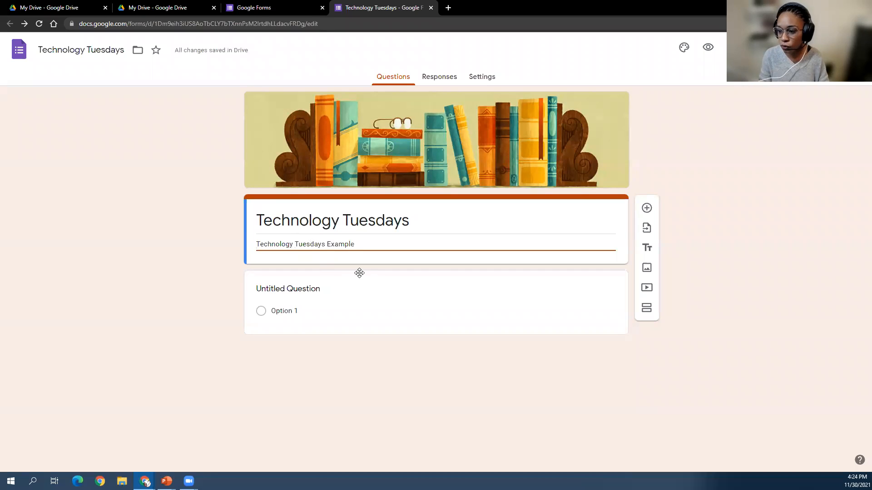
click(465, 304)
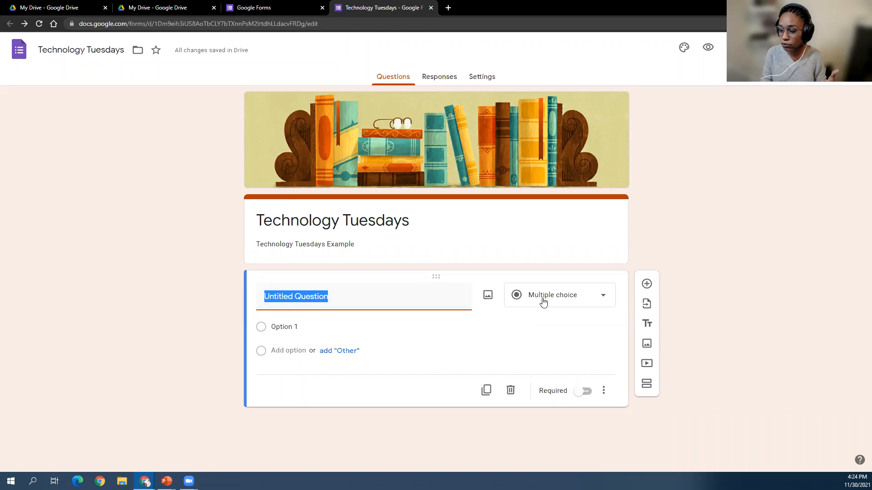
Try Short answer, Paragraph, Checkboxes and File upload question types, accepting Drive uploads
click(543, 301)
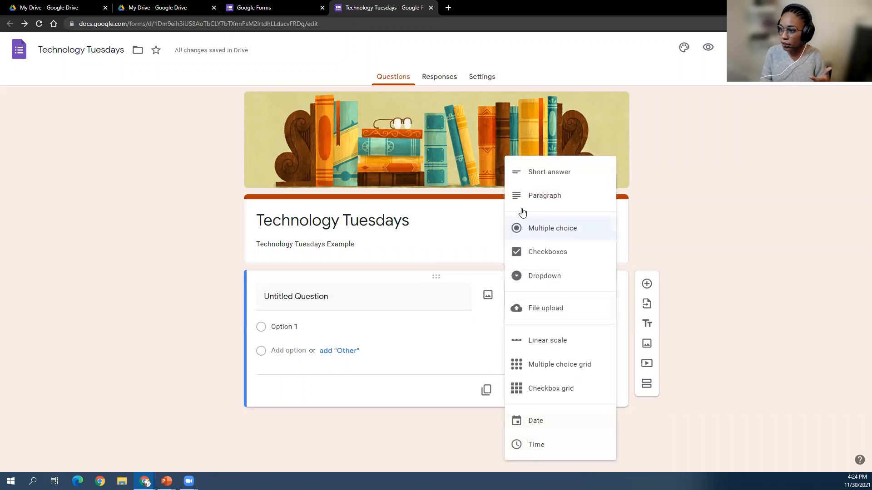
click(523, 183)
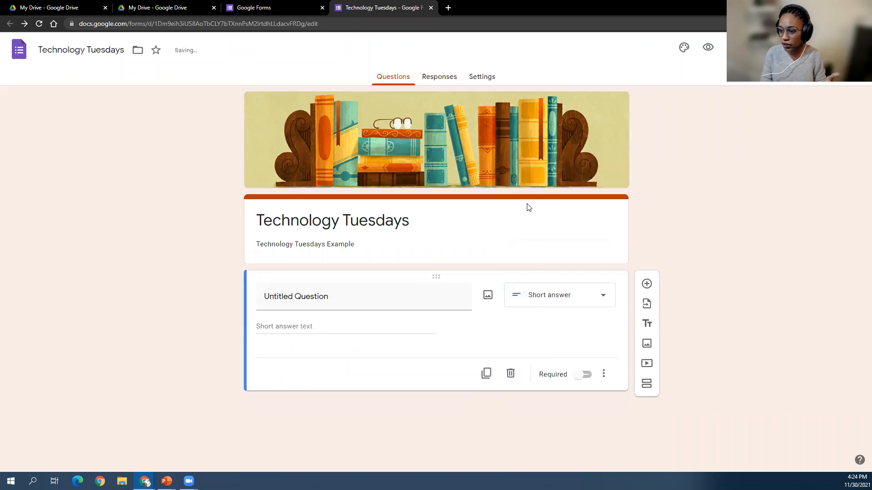
click(535, 298)
click(552, 203)
click(561, 298)
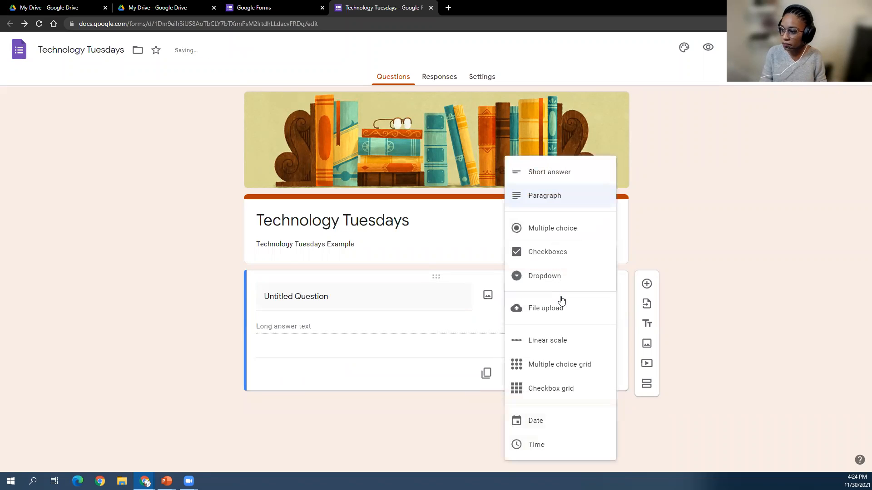
click(561, 264)
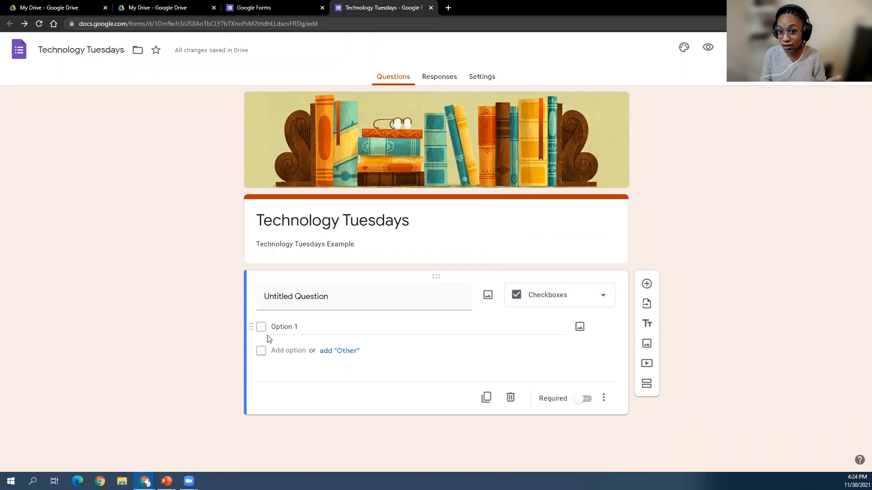
click(590, 303)
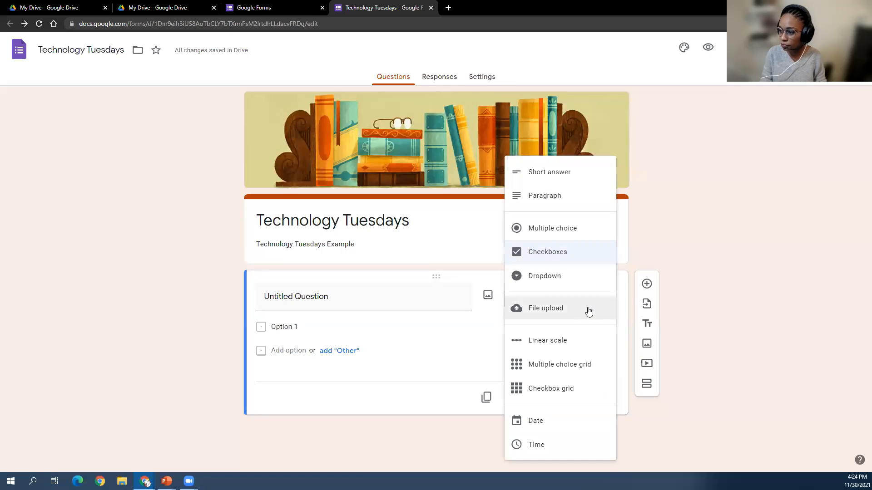
click(576, 309)
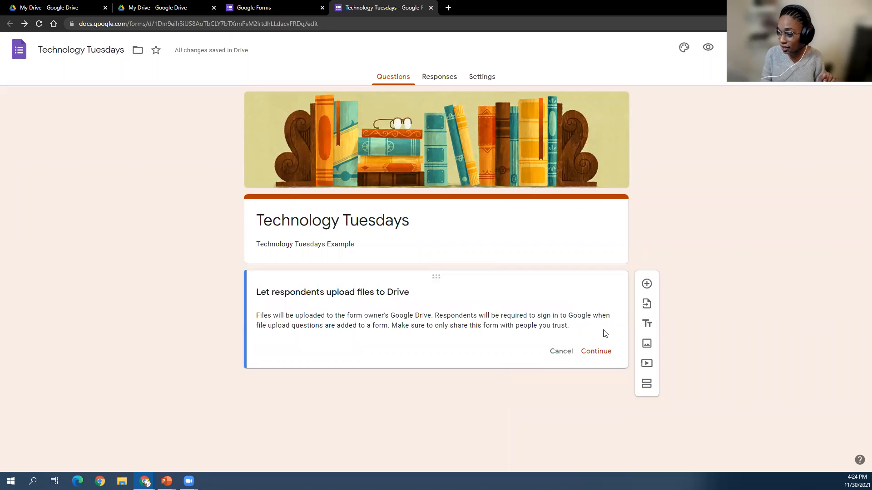
click(589, 354)
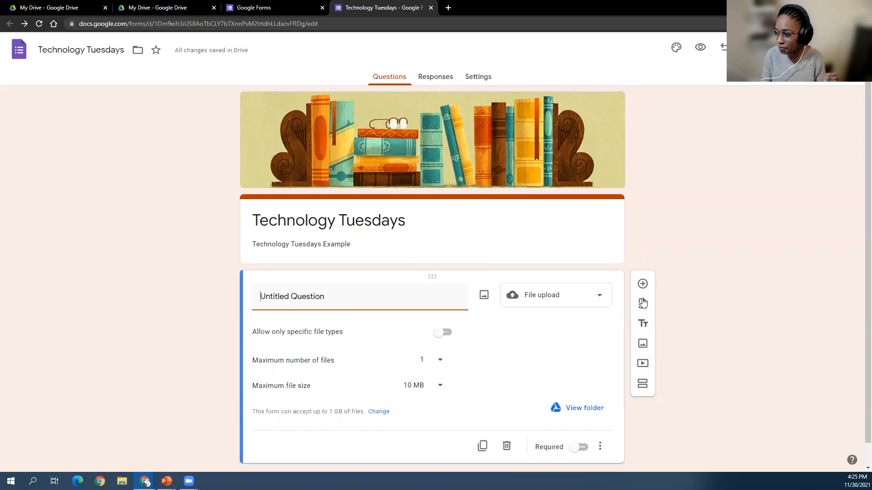
Try Linear scale and Date, then settle on the Time question type
click(585, 304)
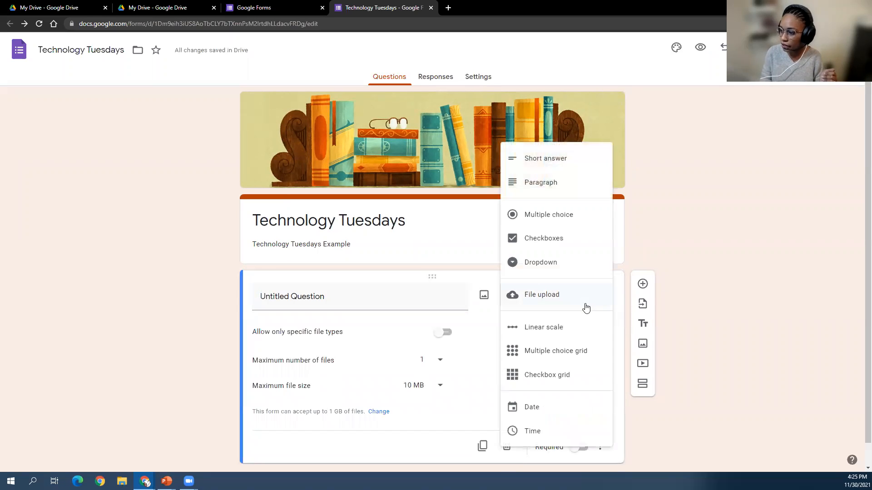
click(576, 333)
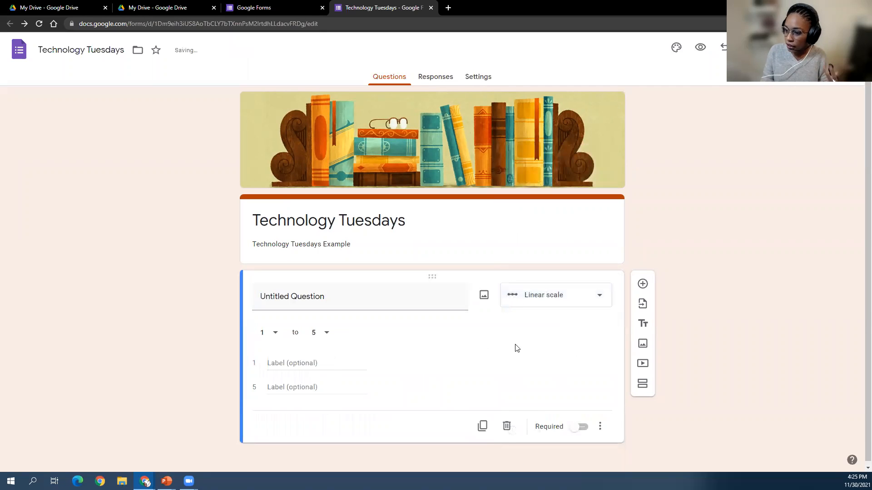
click(295, 361)
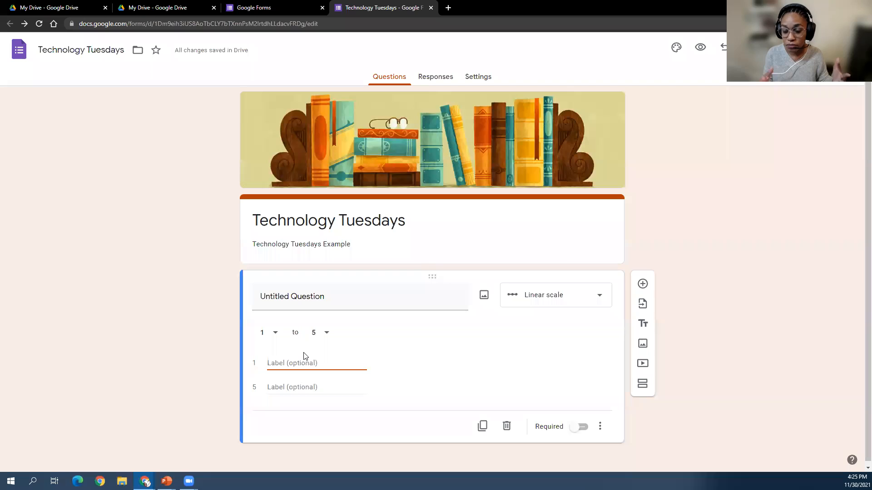
click(542, 303)
click(553, 374)
click(558, 302)
click(546, 340)
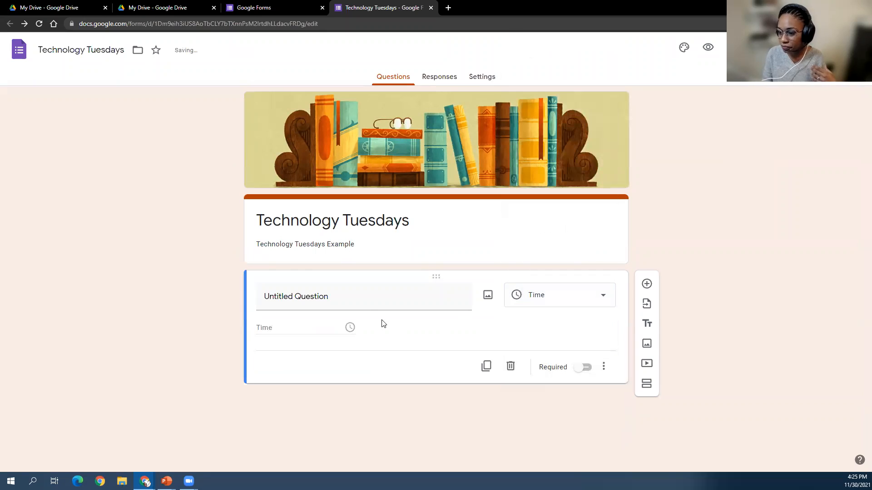
click(368, 301)
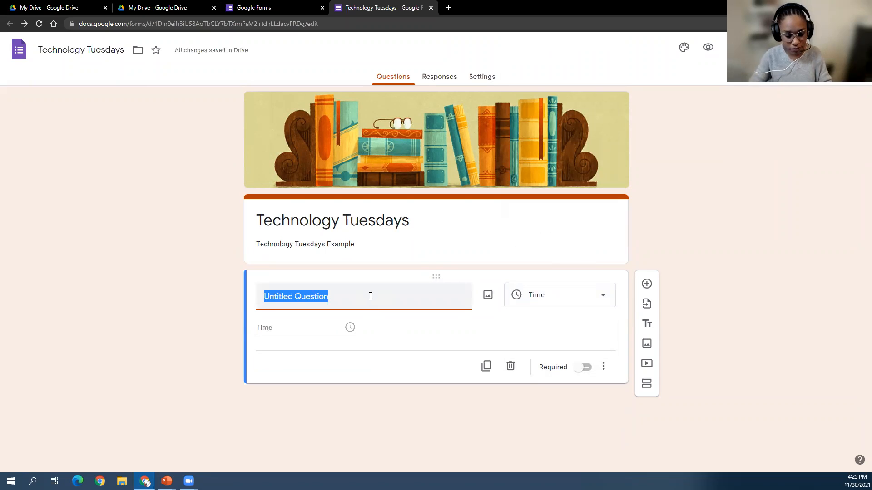
Title the first question 'What was your favorite Tech Tuesday?' and open its question-type list
text(What wa)
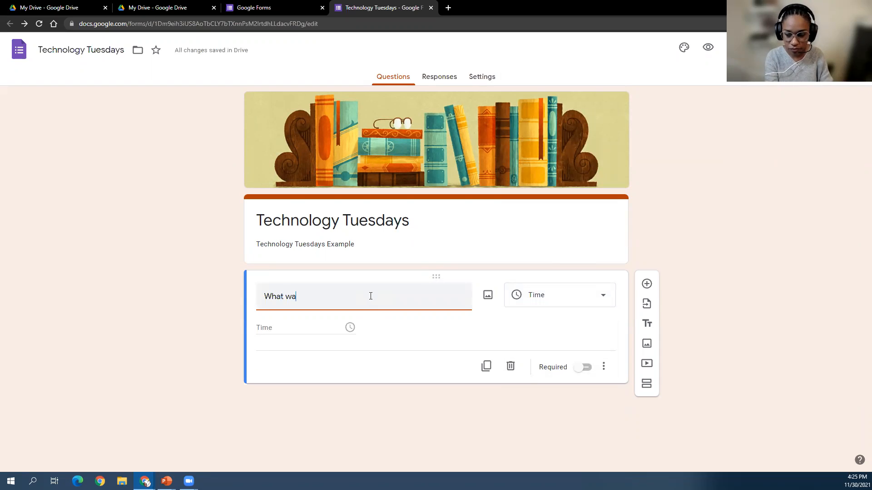
text(s your fave)
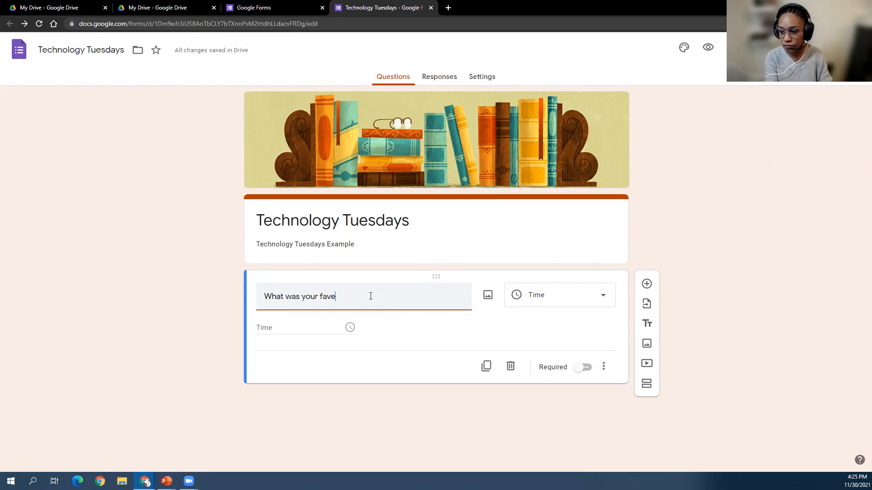
key(BackSpace)
text(orite TE)
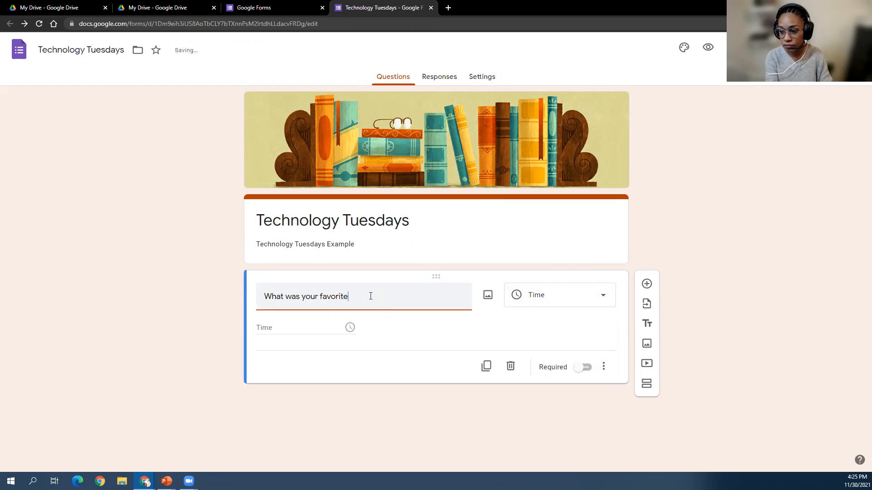
text(c)
key(BackSpace)
key(BackSpace)
text(ec)
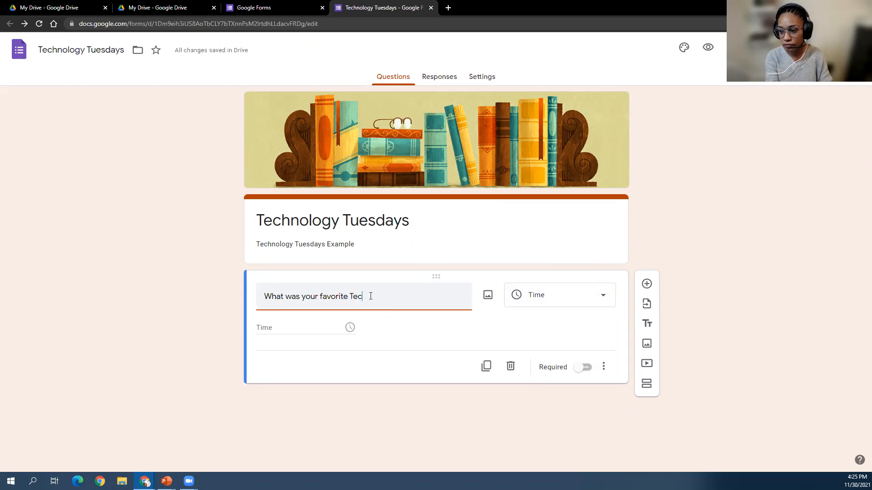
text(h Tuesday?)
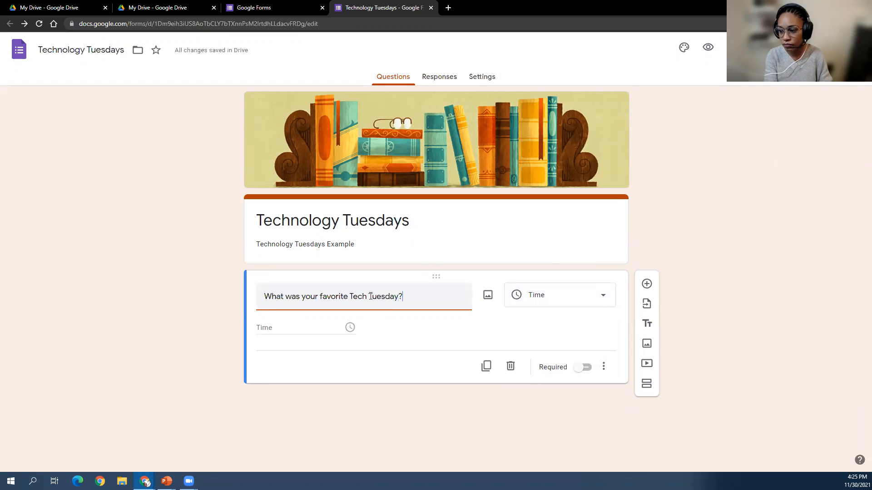
click(577, 297)
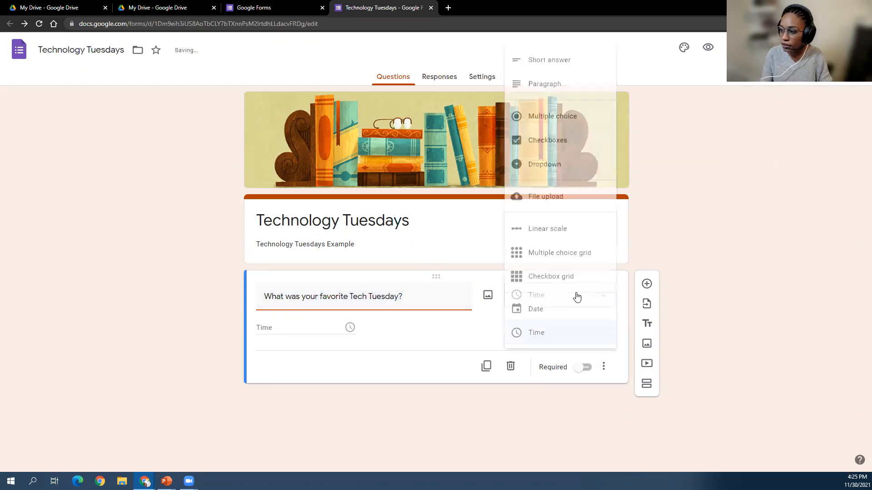
Make the question multiple choice with the options Google Sheets and Digital Media Literacy
click(562, 128)
click(306, 327)
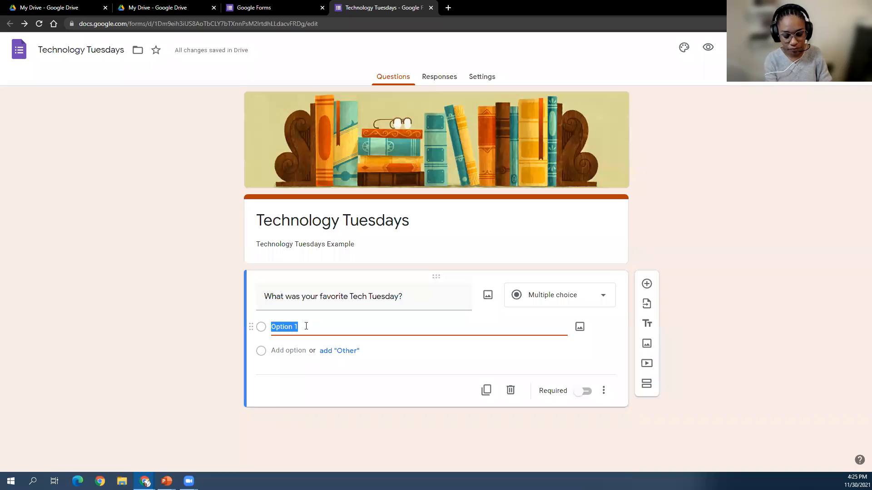
text(G)
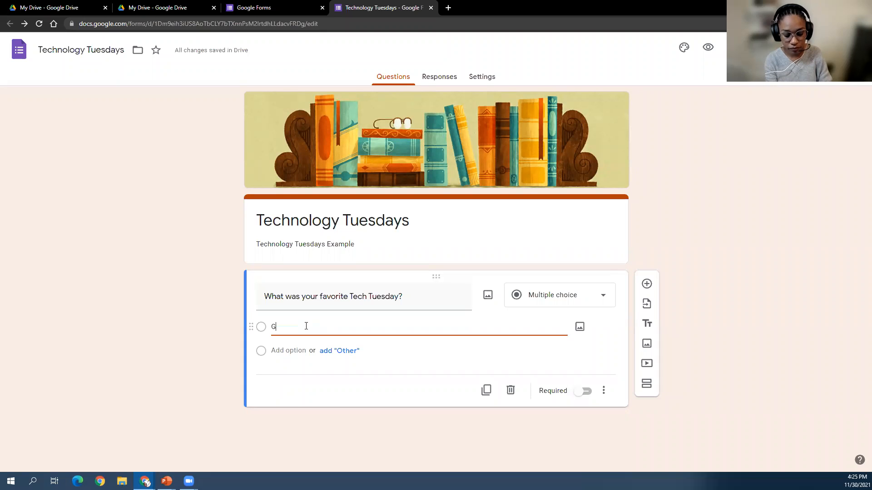
text(oogle Sheets)
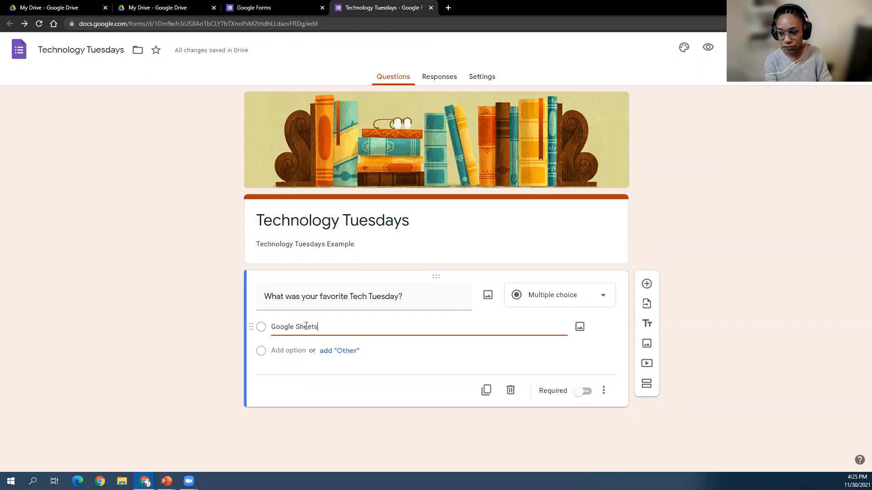
key(Return)
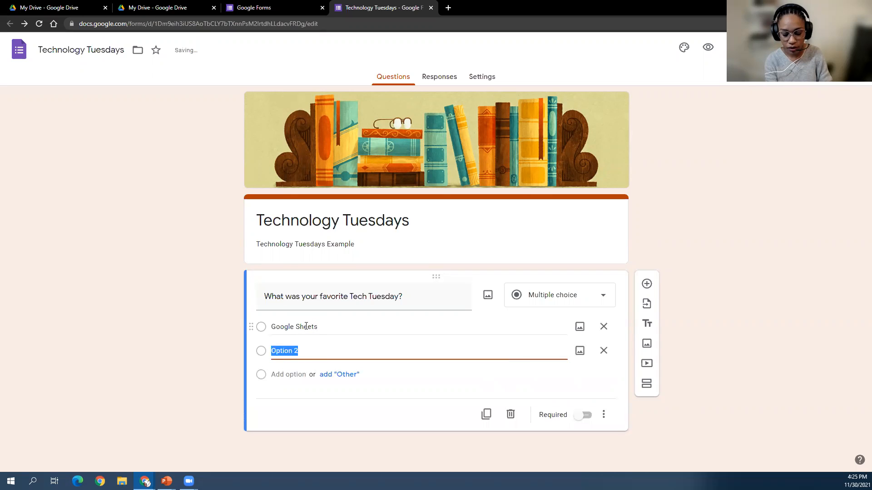
text(G)
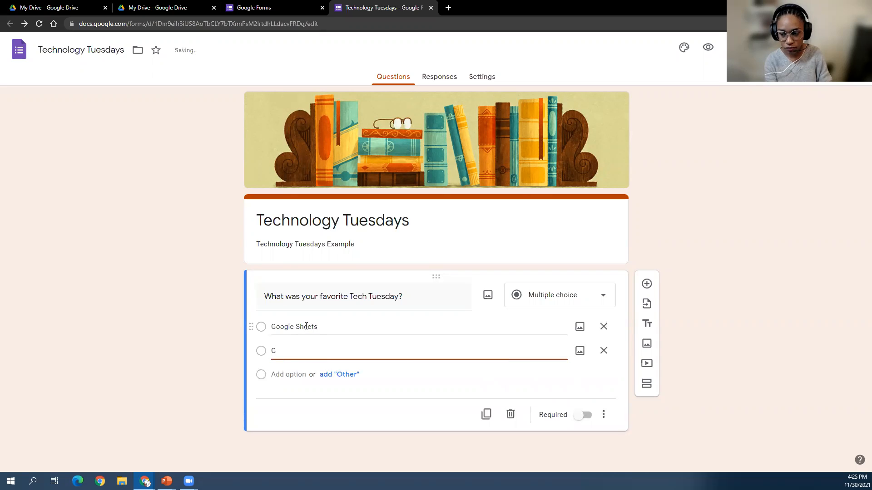
key(BackSpace)
text(Digital Media Literacy)
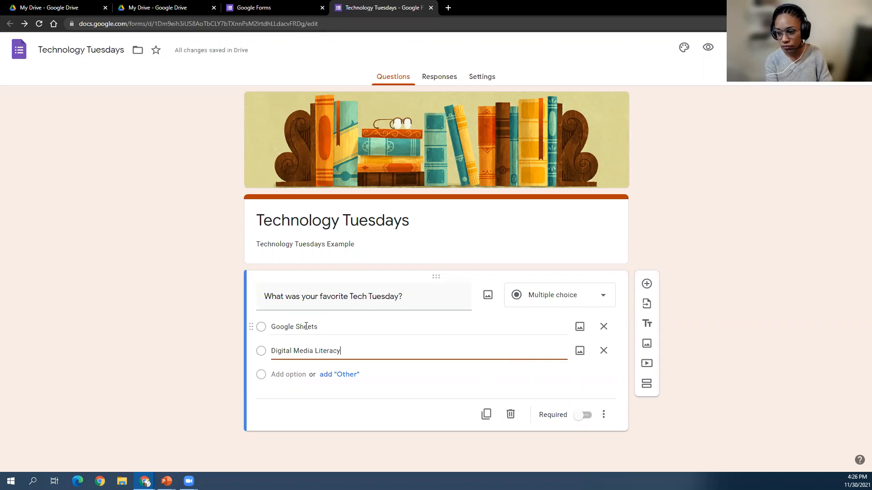
Add the choices Facebook and Be Your Own Travel Agent, plus an Other option
key(Return)
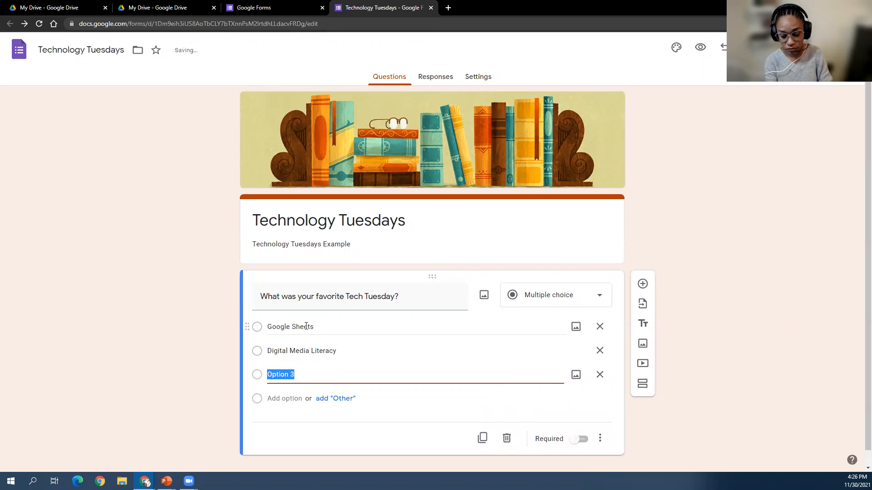
text(Faceb)
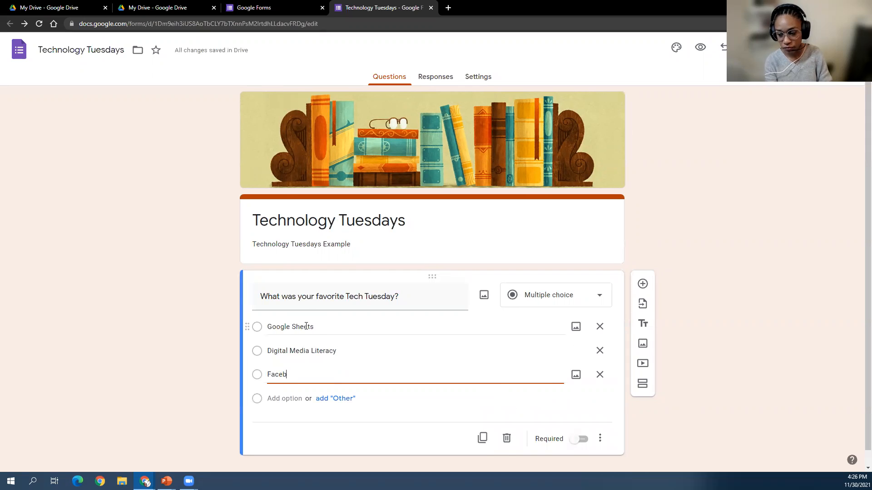
text(ook)
key(Tab)
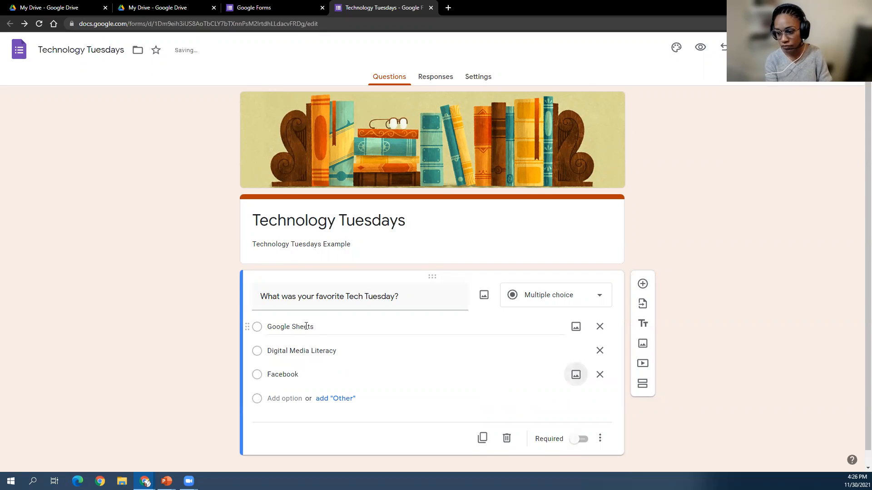
key(Tab)
key(Tab)
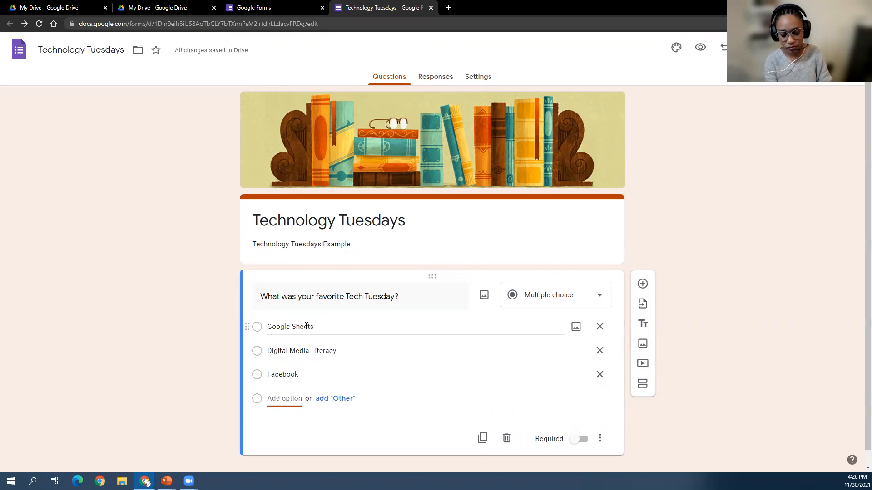
text(Be Your Own Travel Agent)
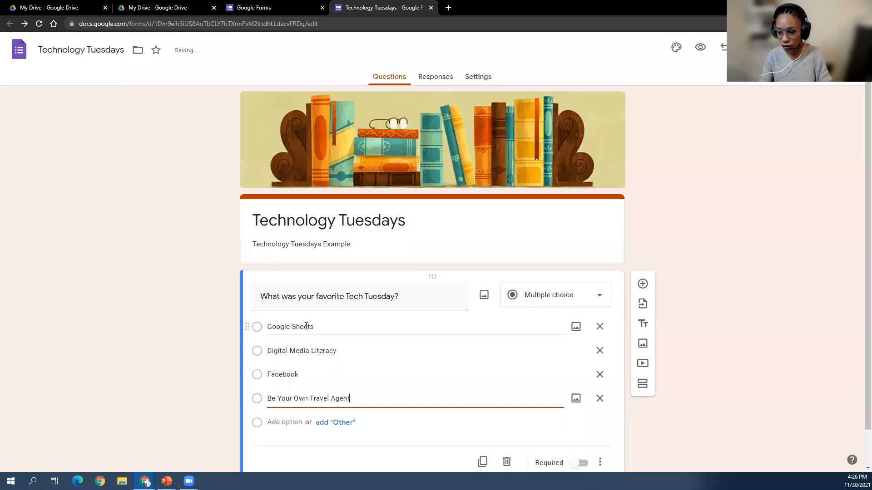
scroll(537, 392, down, 2)
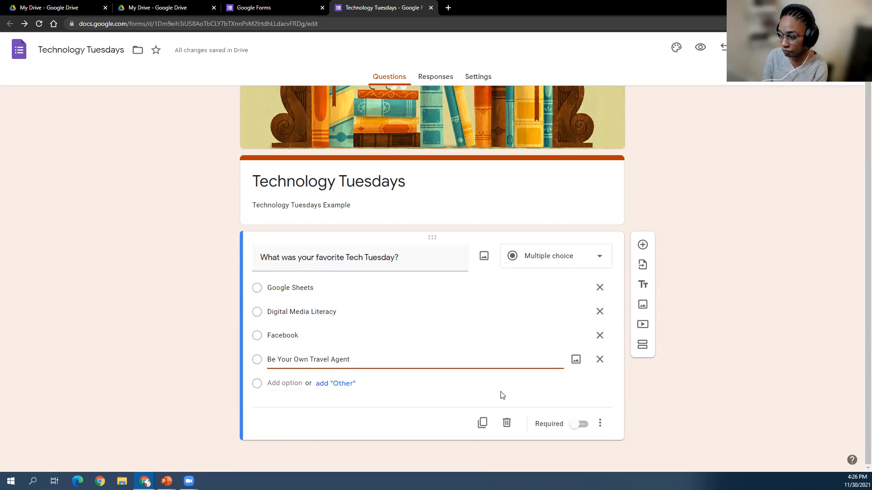
click(337, 384)
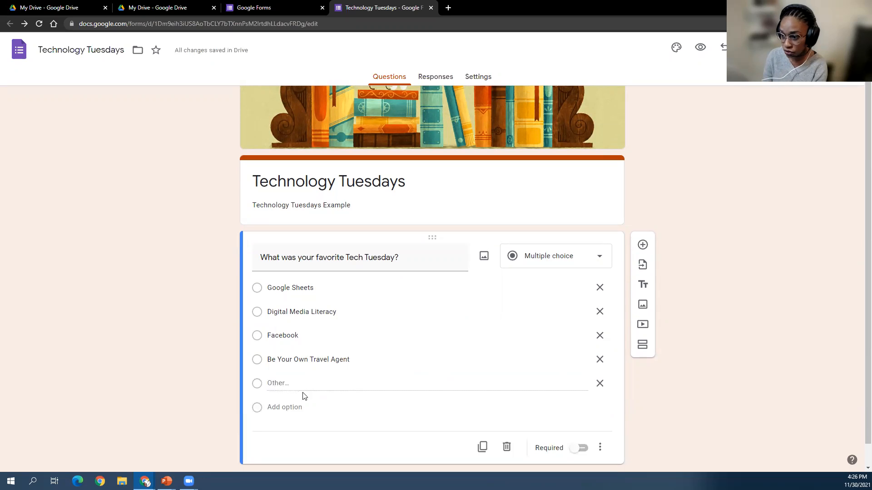
scroll(403, 416, down, 1)
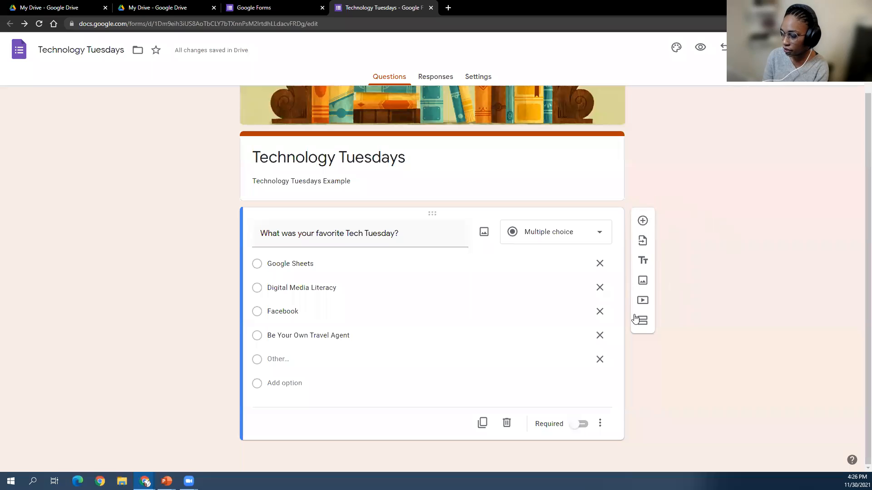
Add a blank question and a title block reading 'Least Favorite parts of Tech Tuesday'
click(644, 222)
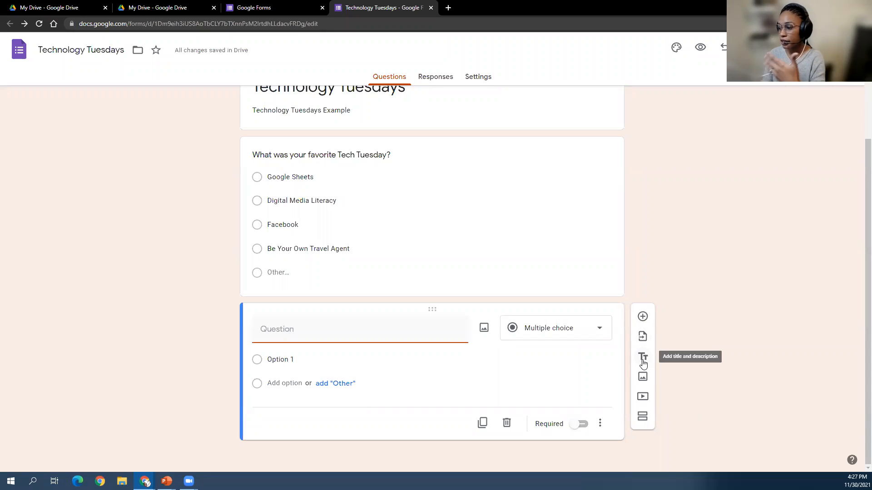
click(643, 361)
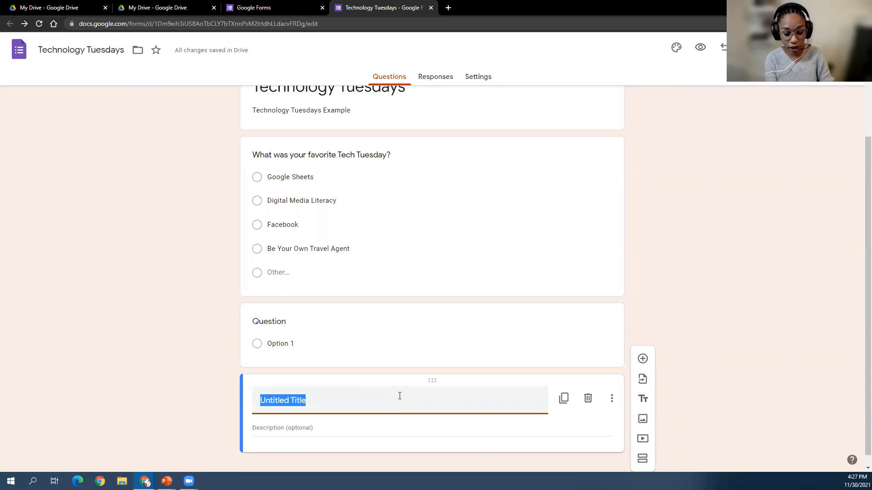
text(Leas)
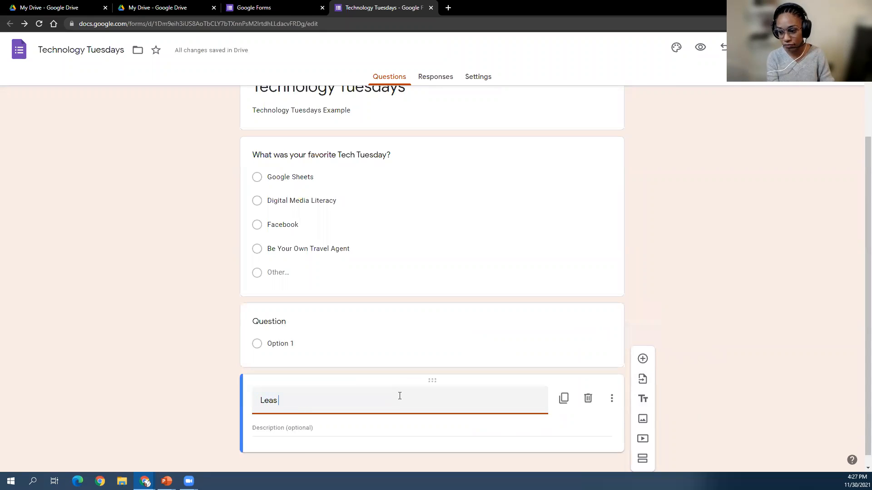
text(t Favorite P)
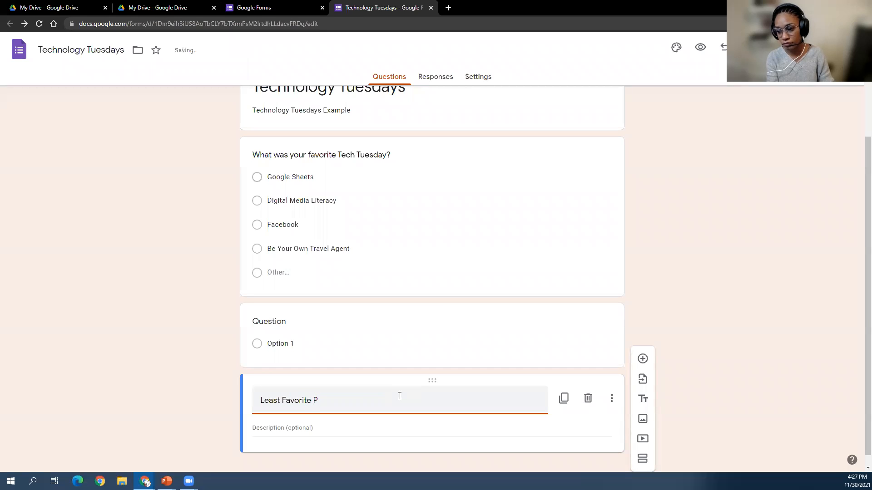
key(BackSpace)
text(parts of Tech Tuesday)
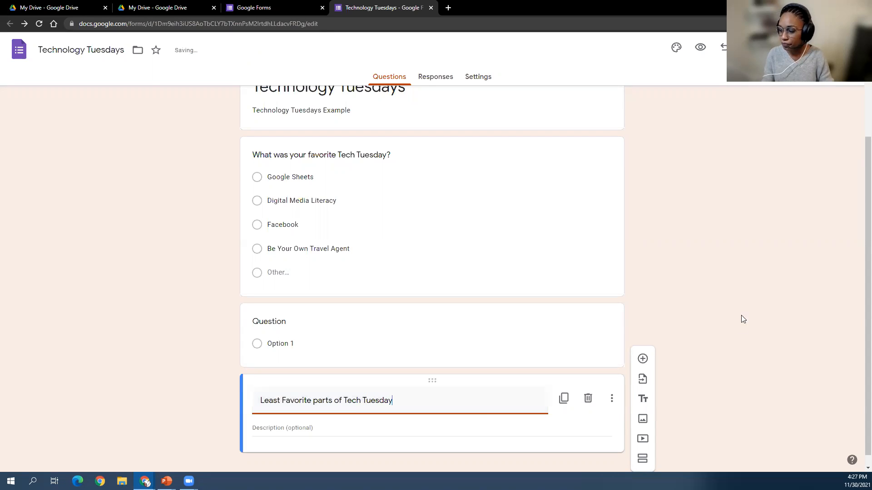
click(728, 403)
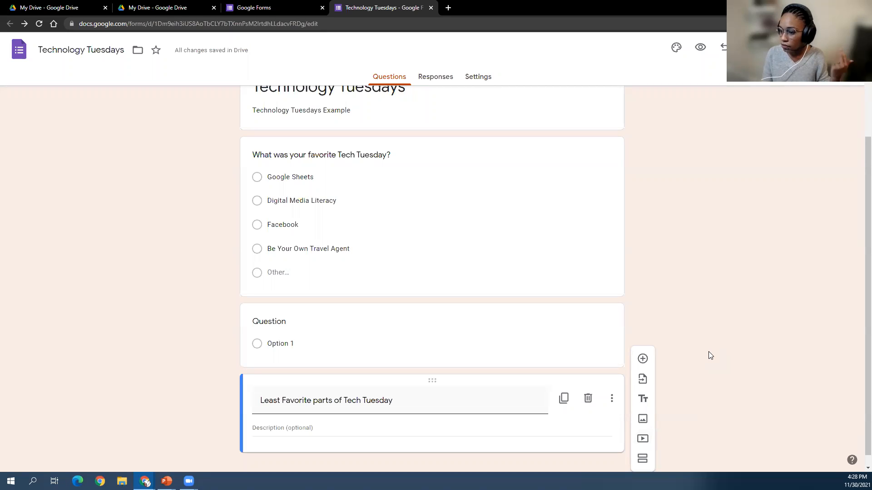
Title the new question 'What was your least favorite Tech Tuesday' and make it Short answer
click(288, 323)
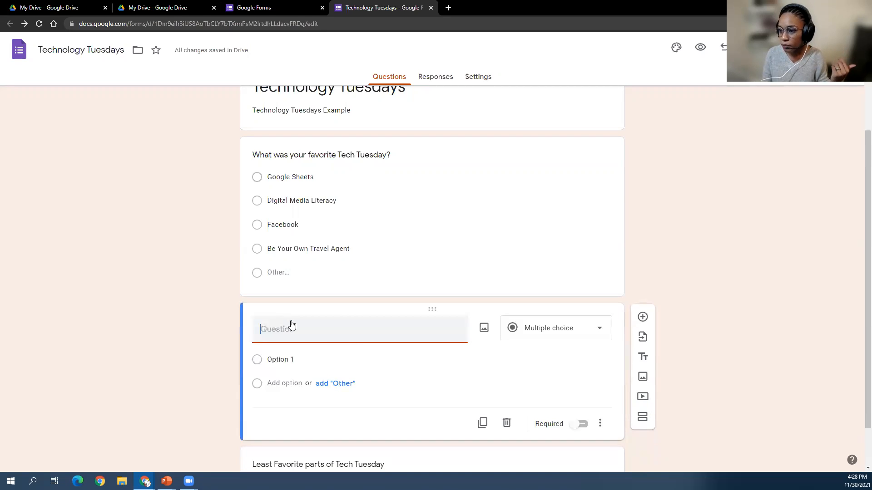
text(What was your least )
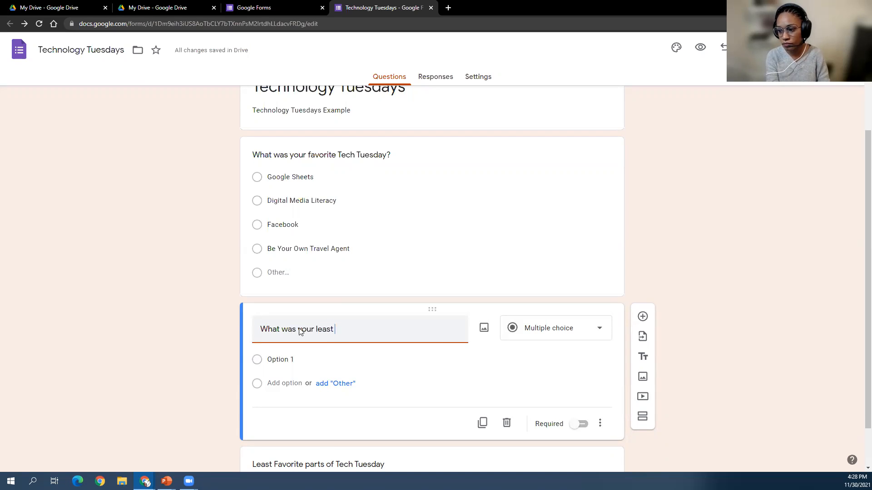
text(favor)
text(tie)
key(BackSpace)
key(BackSpace)
key(BackSpace)
text(ite Tech Tuesday?)
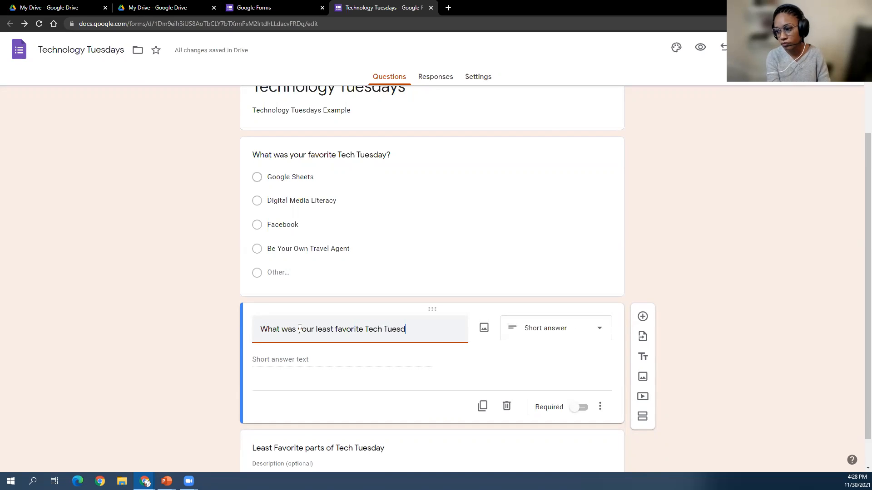
click(585, 327)
click(742, 321)
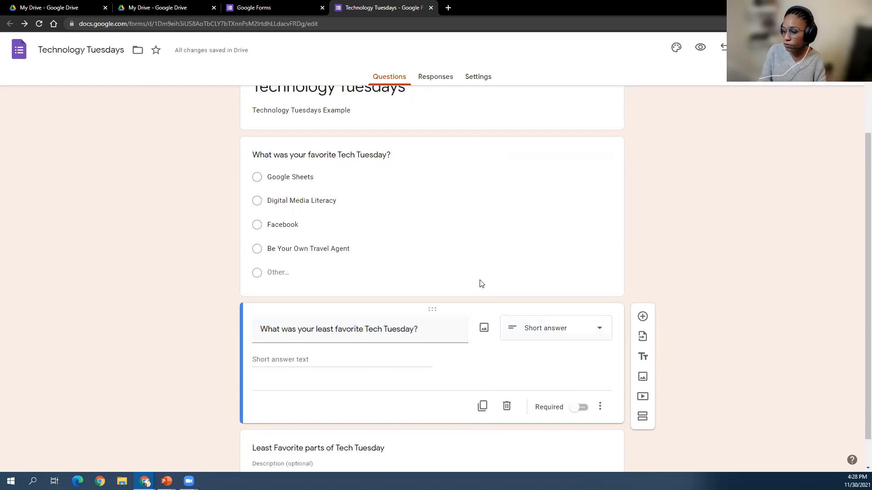
scroll(817, 352, down, 1)
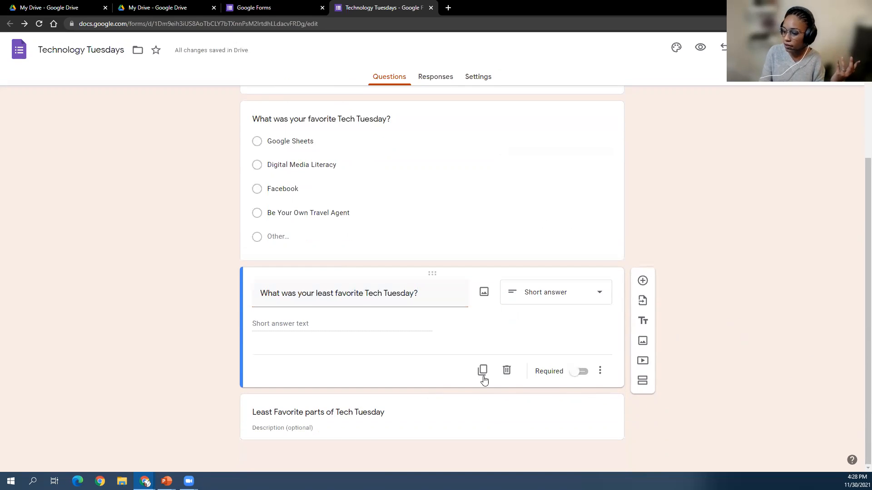
Drag the cards so the 'Least Favorite parts of Tech Tuesday' header sits between both questions
click(435, 402)
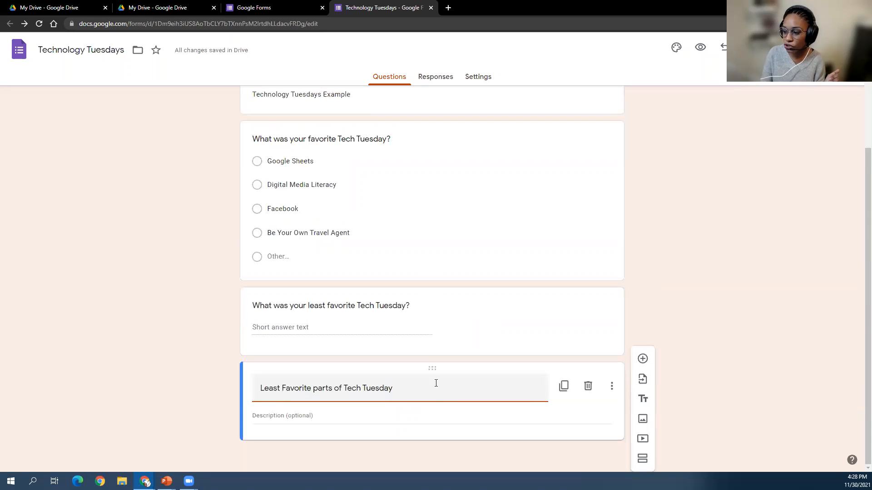
drag(435, 370, 436, 279)
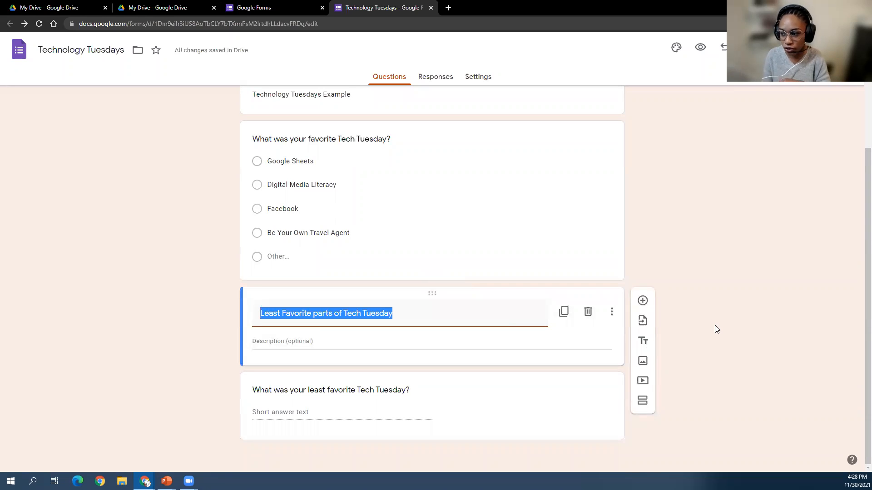
drag(432, 127, 424, 282)
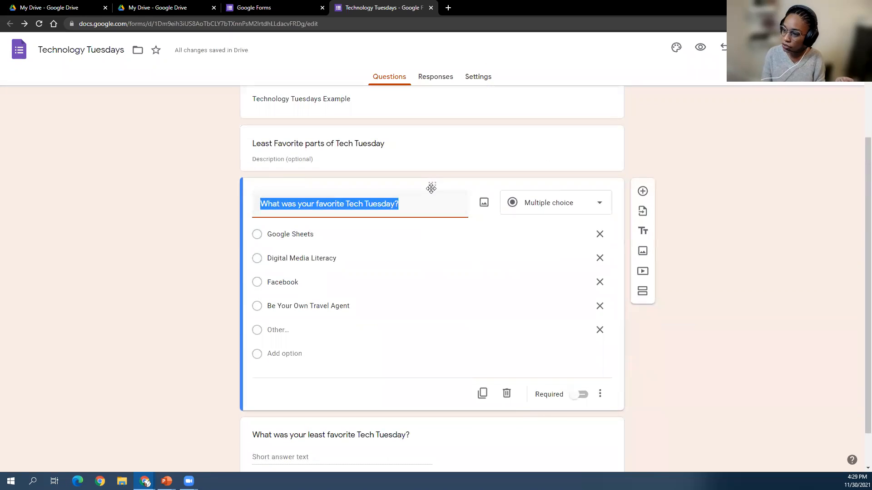
drag(431, 188, 433, 144)
scroll(747, 384, down, 2)
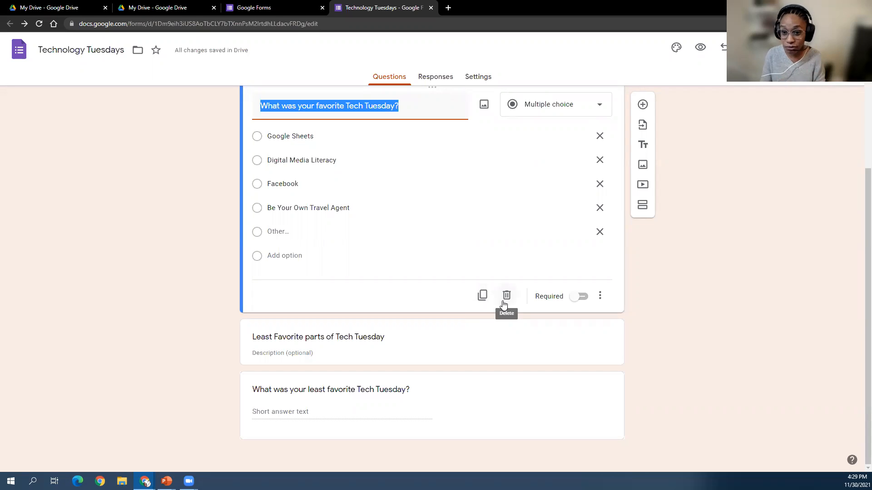
Turn on Required for the favorite Tech Tuesday question and glance at its extra options
click(582, 299)
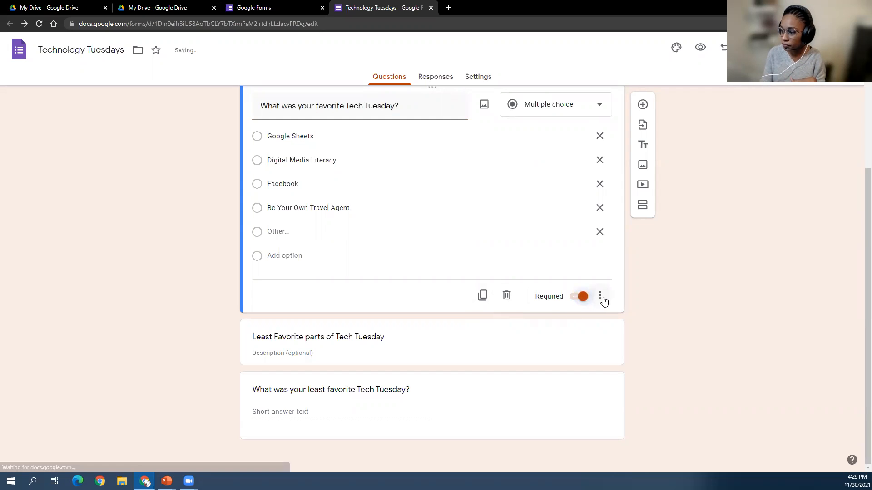
click(600, 297)
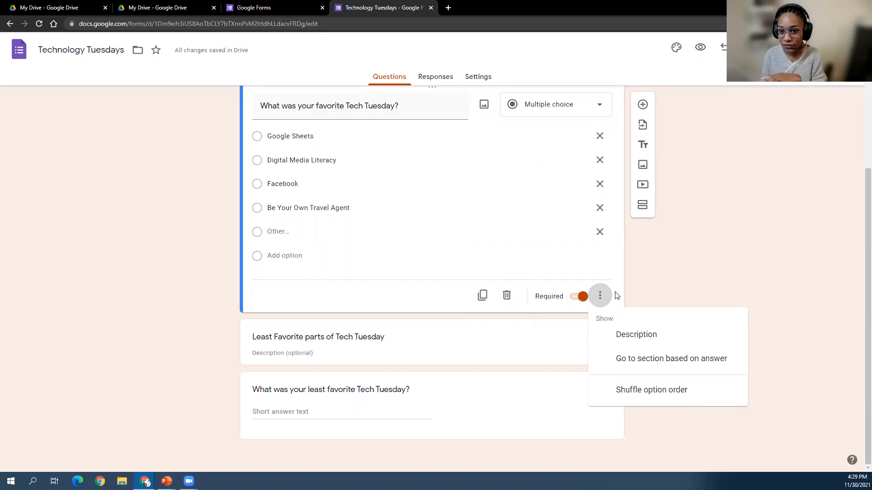
click(661, 290)
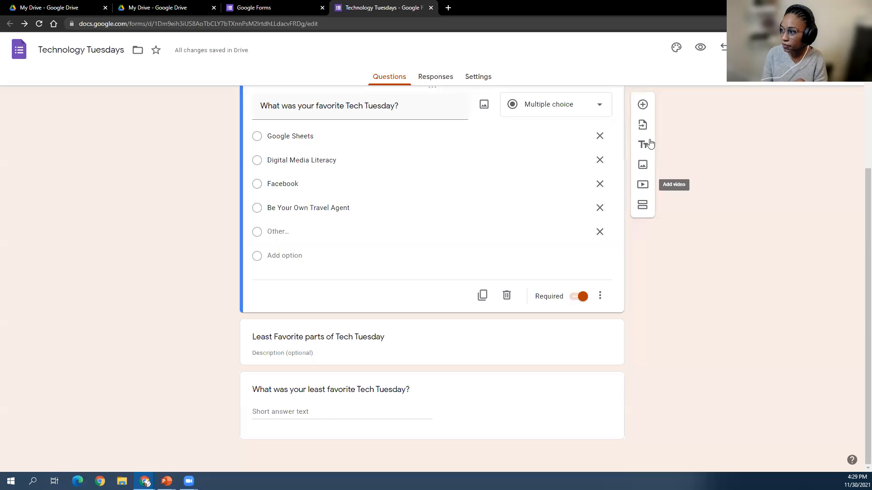
Add a new question titled "When's your birthday?"
click(643, 104)
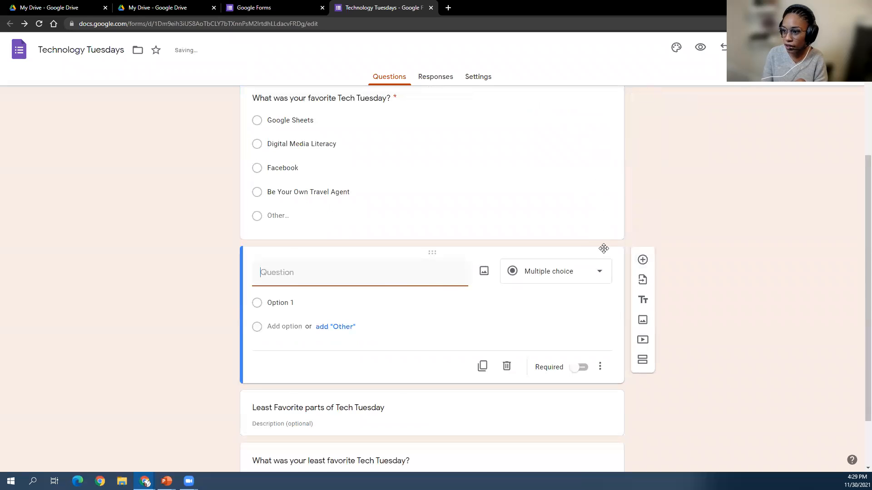
scroll(605, 250, up, 1)
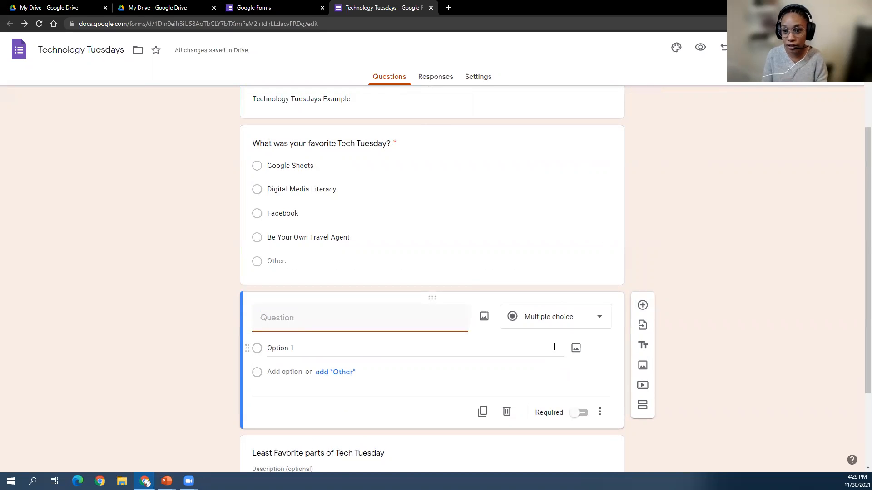
scroll(554, 348, down, 3)
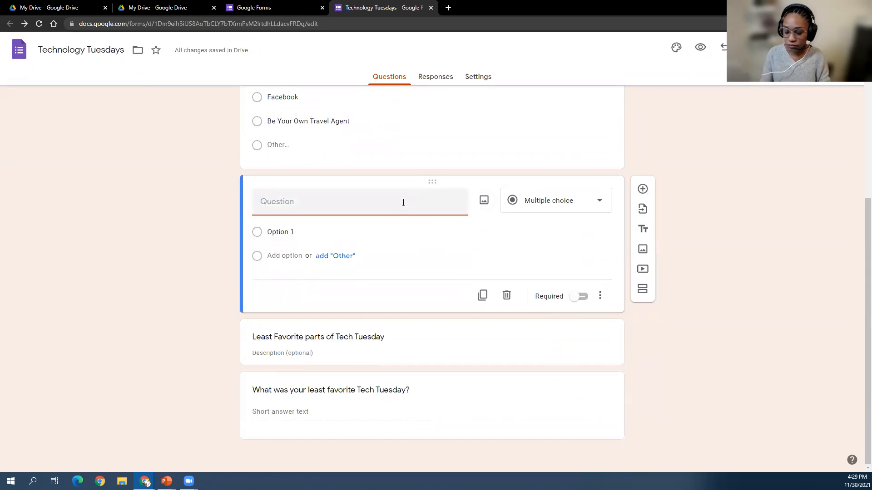
text(When)
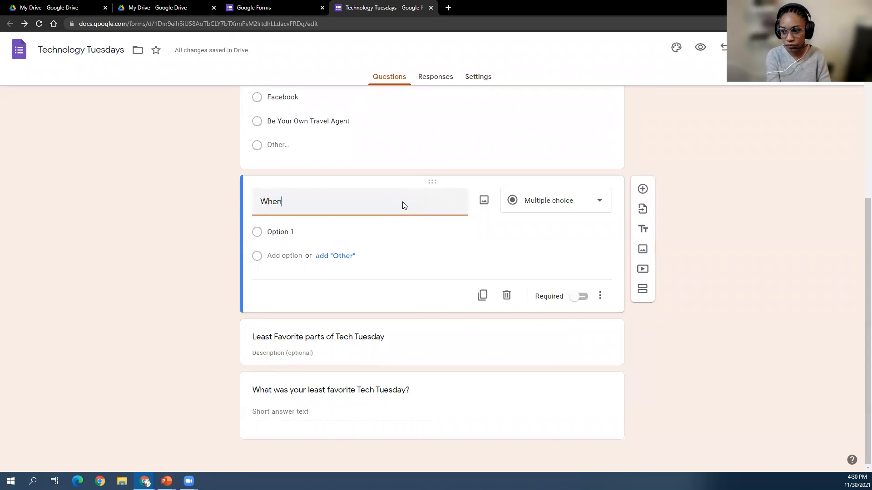
text('s your birthday)
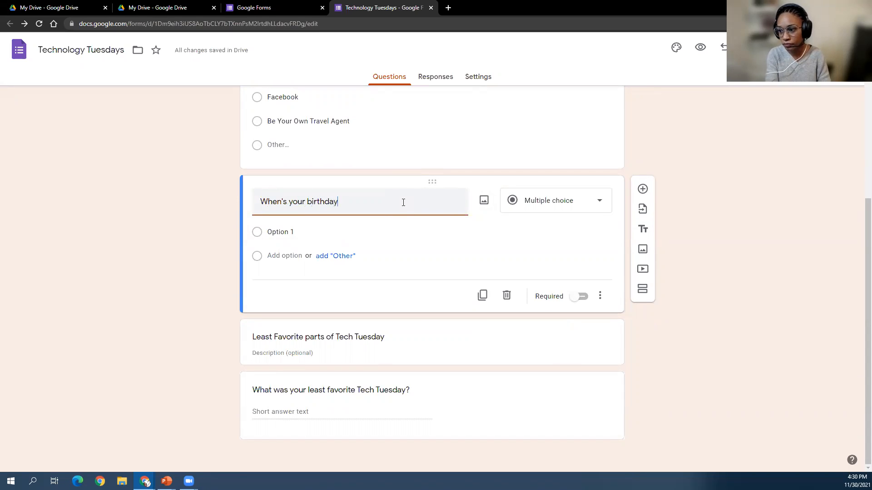
text(?)
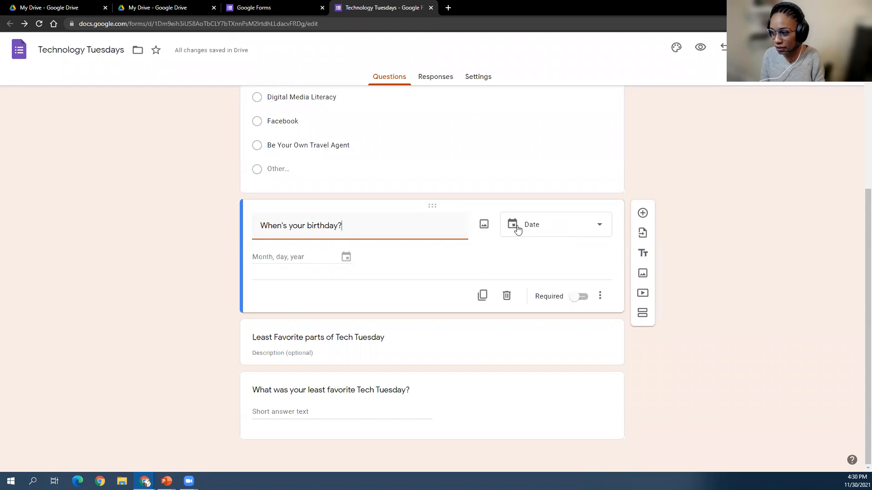
Reorder the cards so the birthday question comes after the least-favorite question
drag(434, 208, 422, 349)
scroll(510, 292, down, 1)
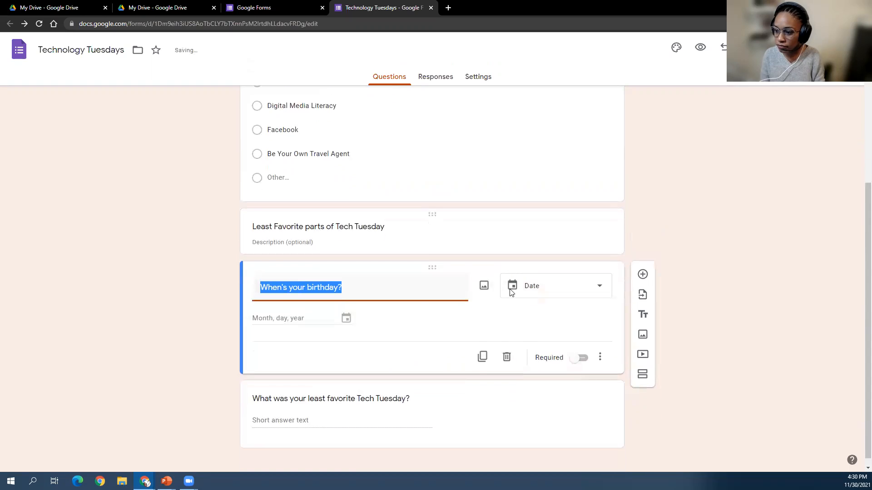
drag(431, 260, 419, 411)
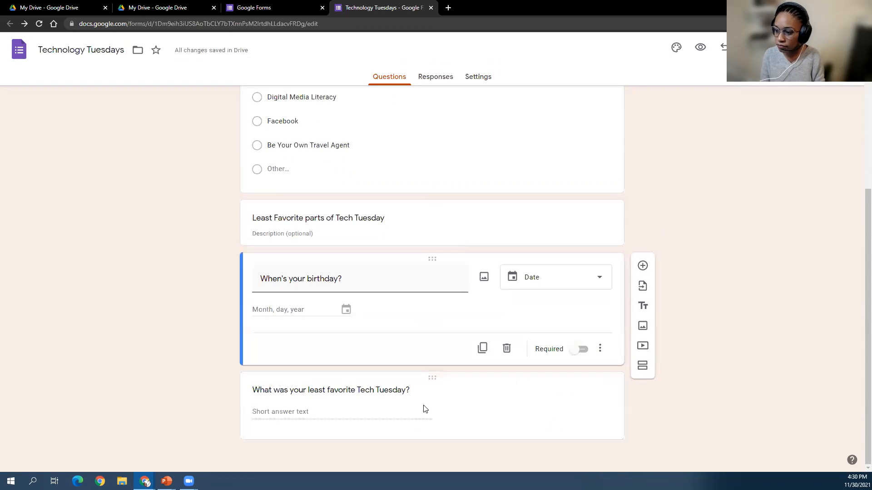
drag(429, 377, 440, 241)
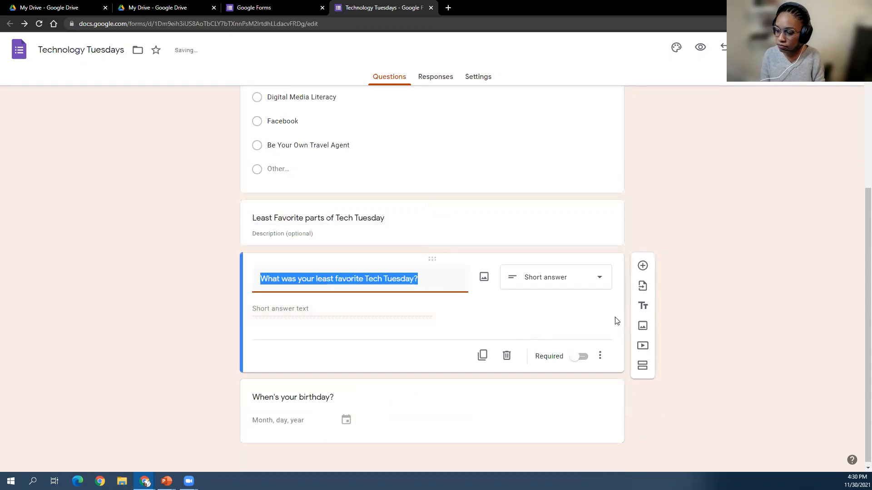
click(731, 279)
scroll(674, 295, up, 4)
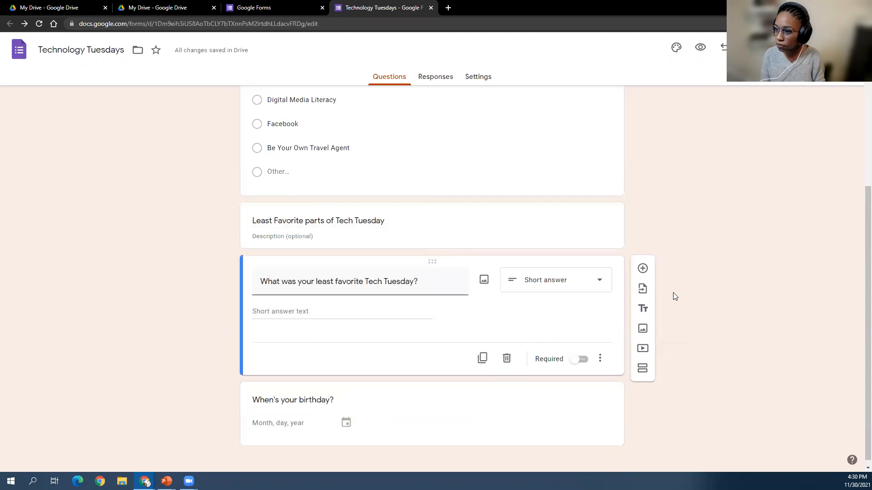
scroll(673, 296, up, 1)
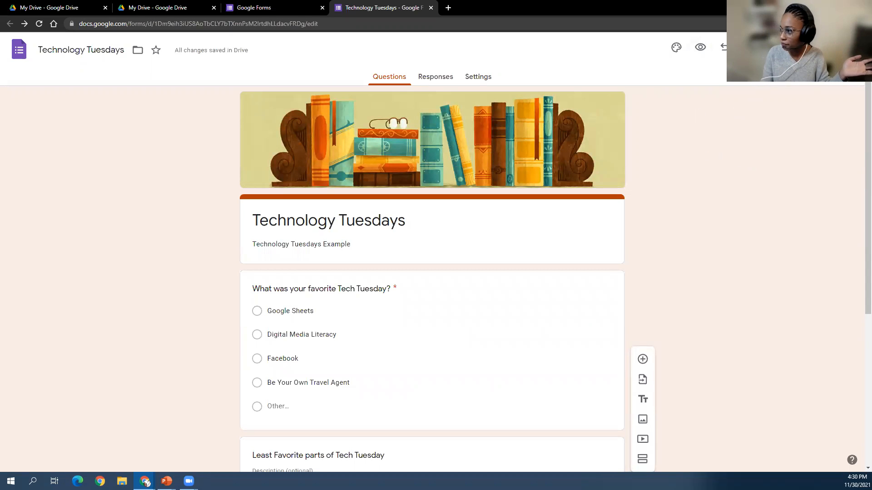
Address the Send form email to two contacts, leaving the form out of the message body
click(782, 47)
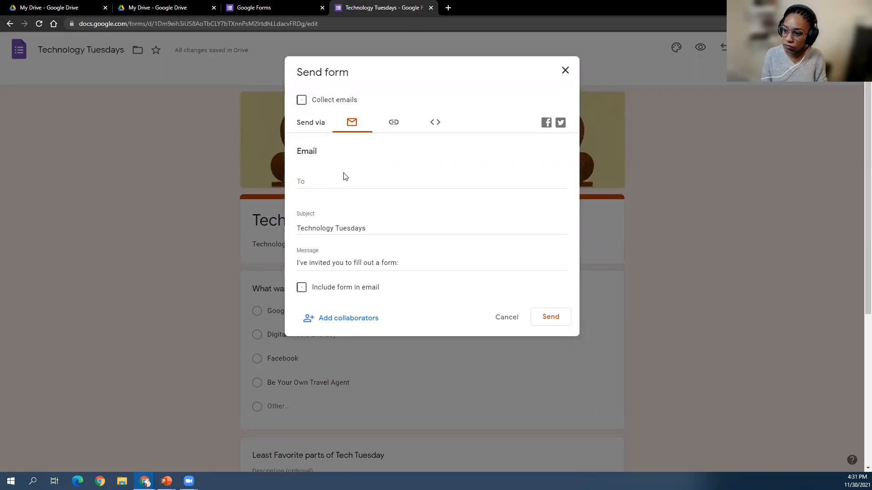
click(320, 183)
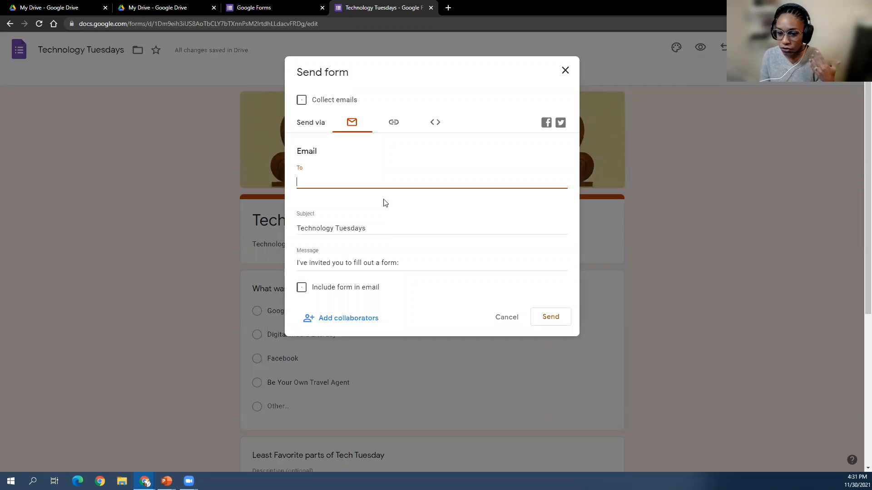
text(lydia)
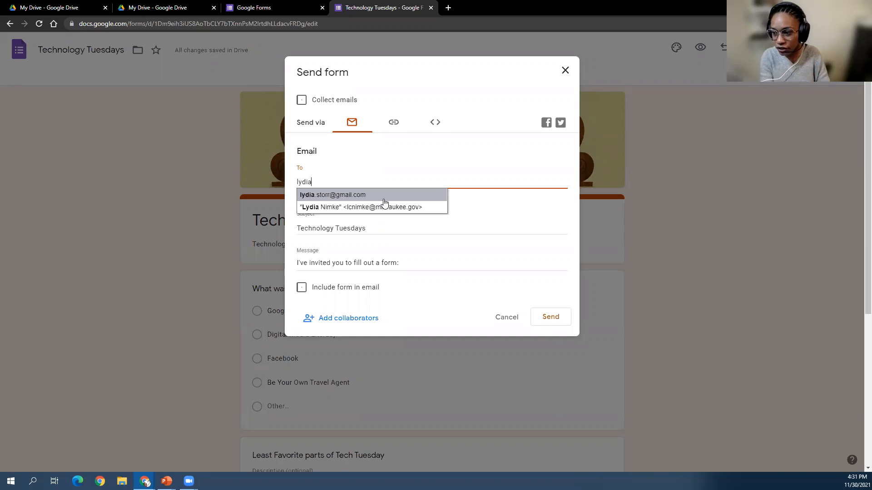
click(378, 198)
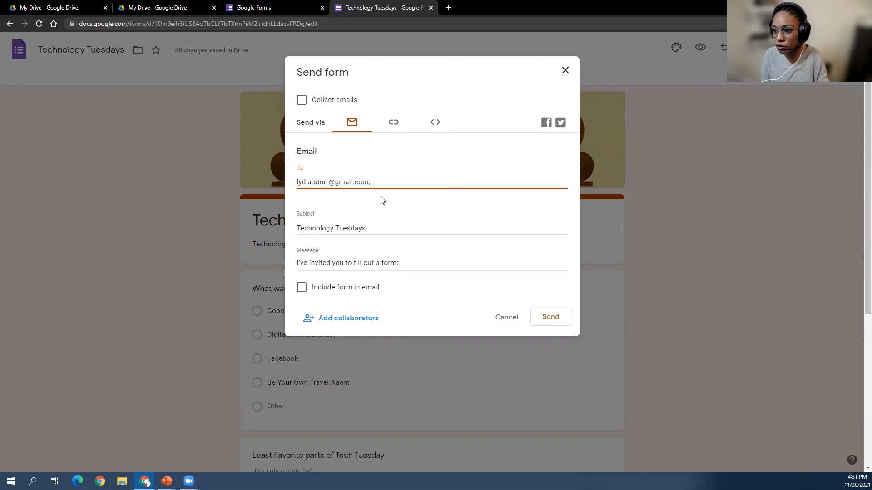
text(lcnimk)
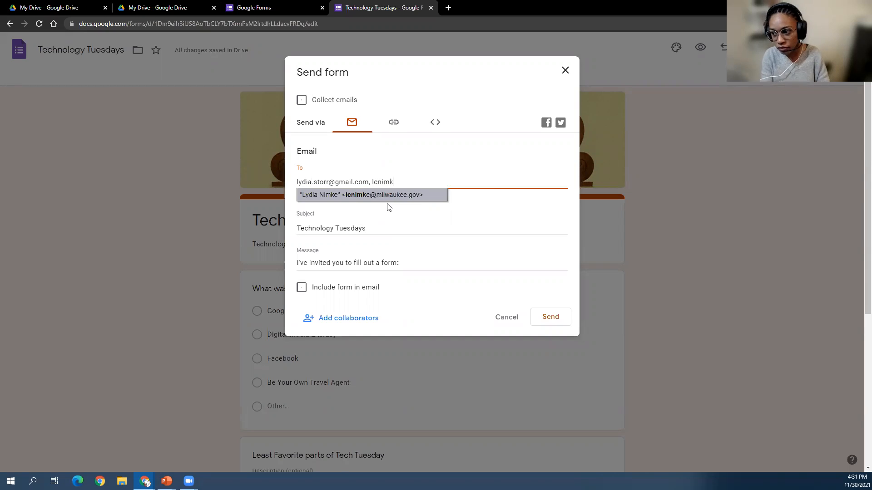
key(Return)
click(374, 228)
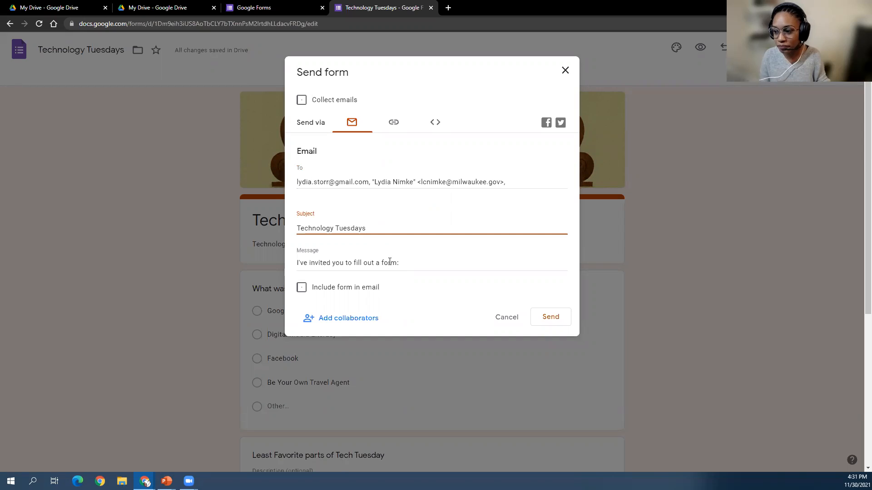
click(305, 290)
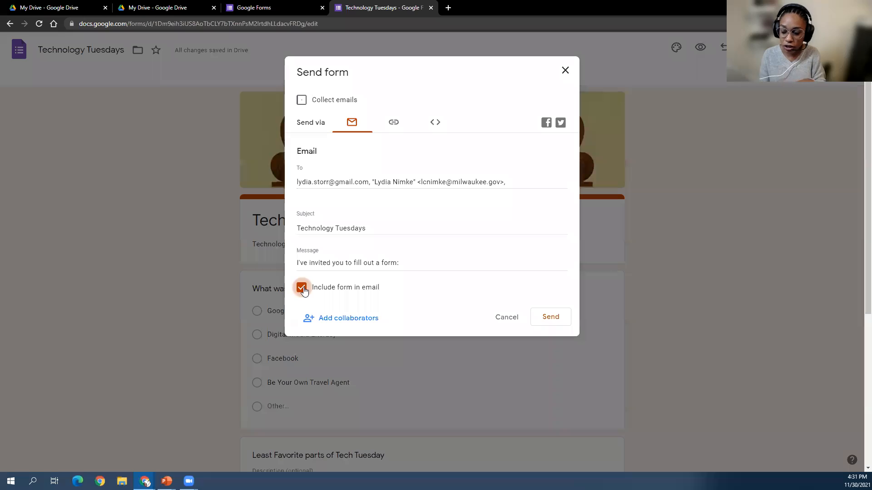
click(304, 291)
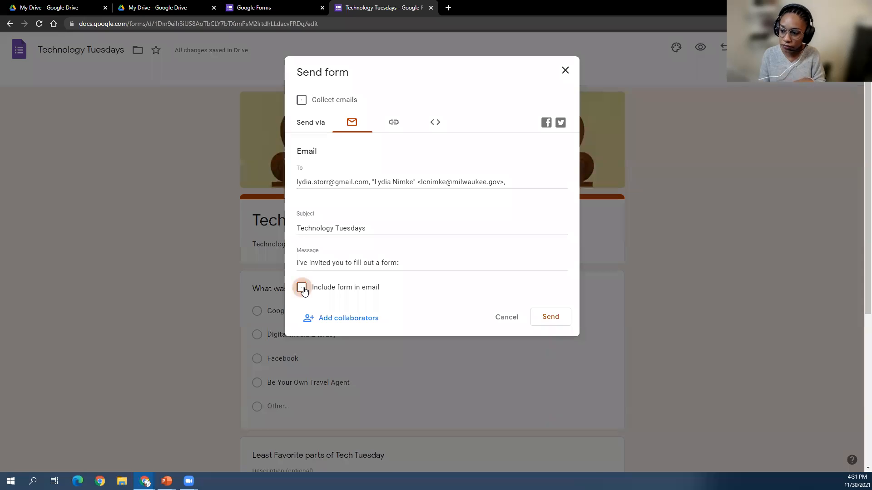
Shorten the form's share link and copy it to the clipboard
click(393, 121)
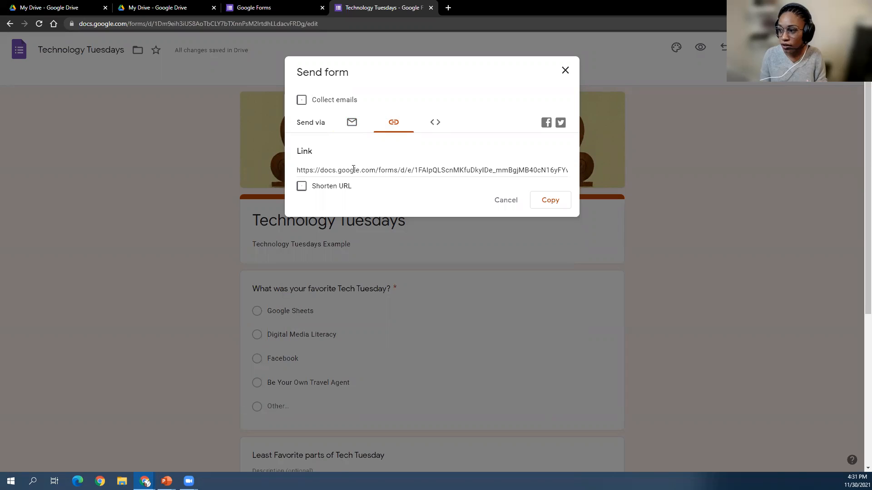
click(552, 199)
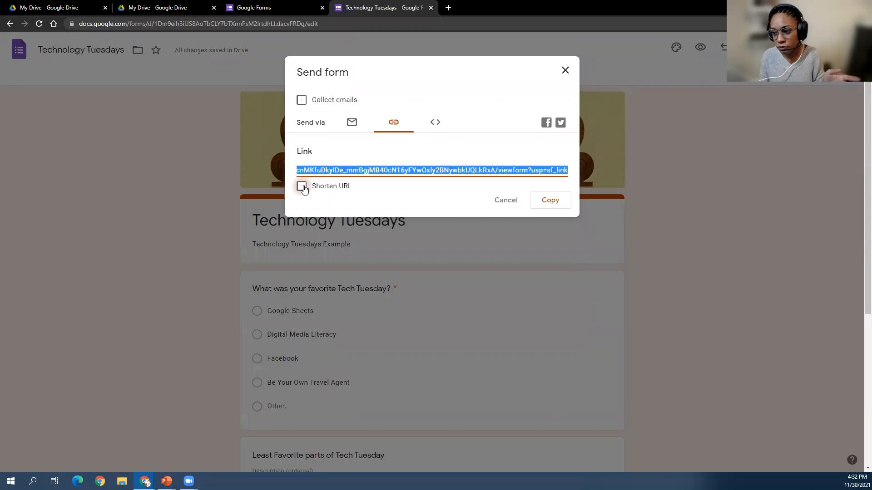
click(303, 187)
click(302, 187)
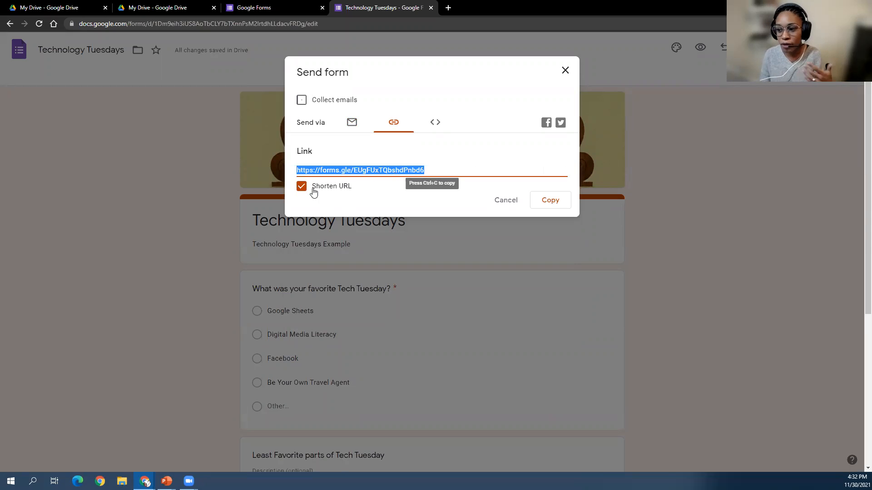
click(301, 191)
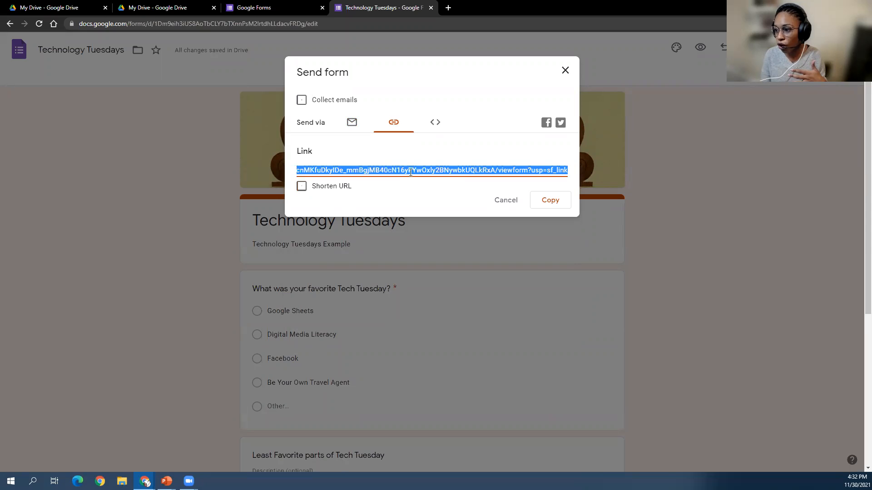
click(302, 190)
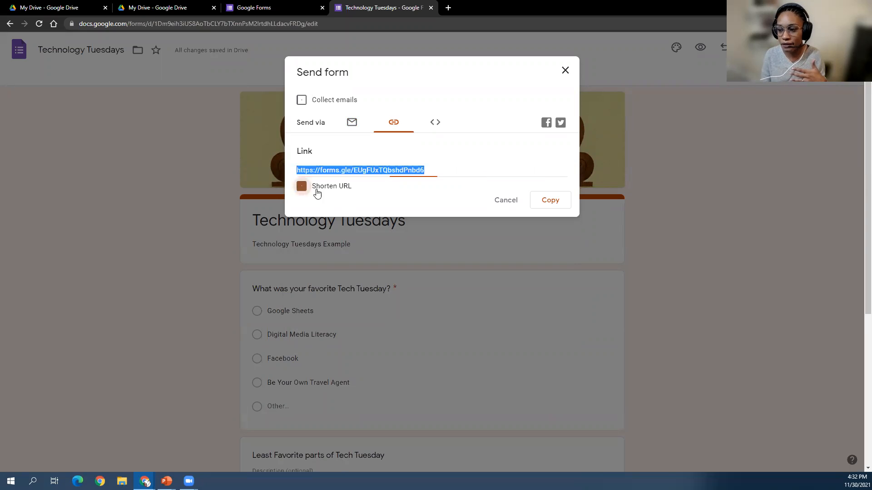
click(563, 200)
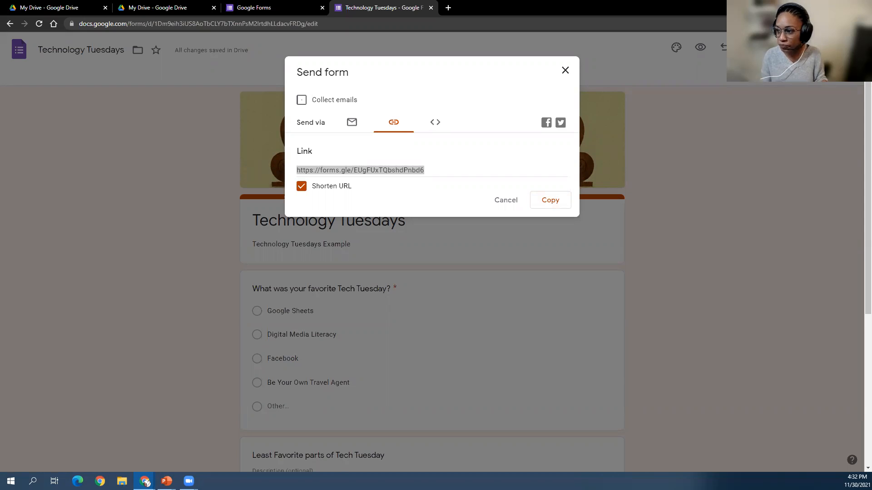
click(442, 125)
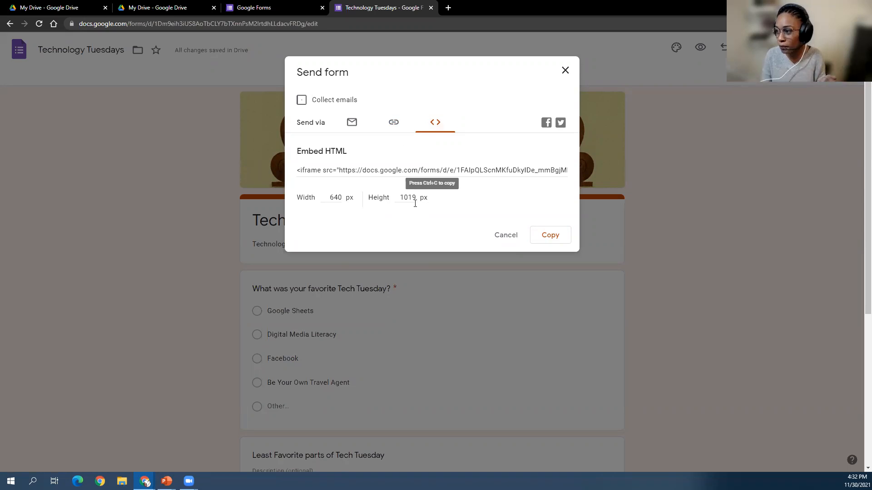
Start a Facebook share of the form, then cancel and leave the Facebook page
click(546, 123)
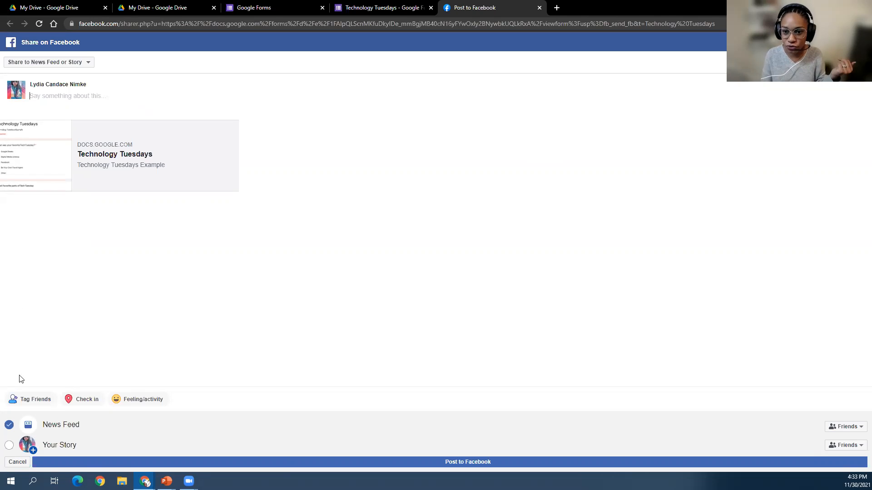
click(10, 463)
click(476, 75)
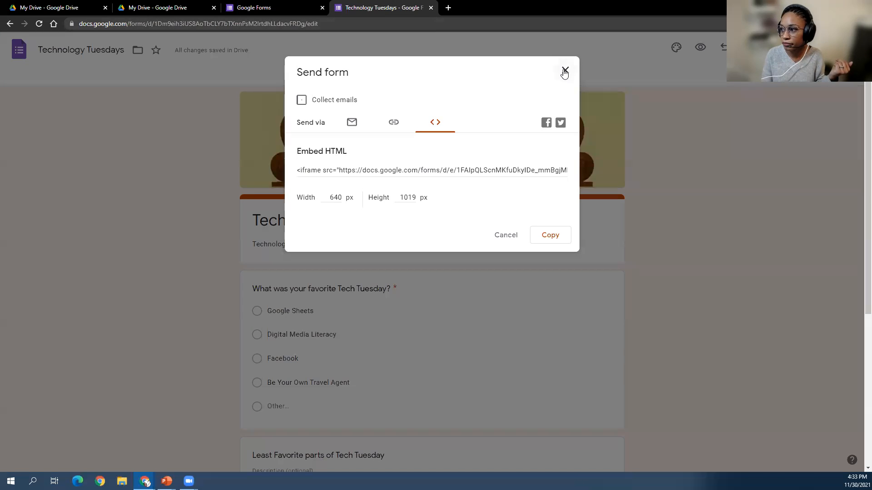
Close the Send dialog and open the copied forms.gle link in a new tab
click(565, 71)
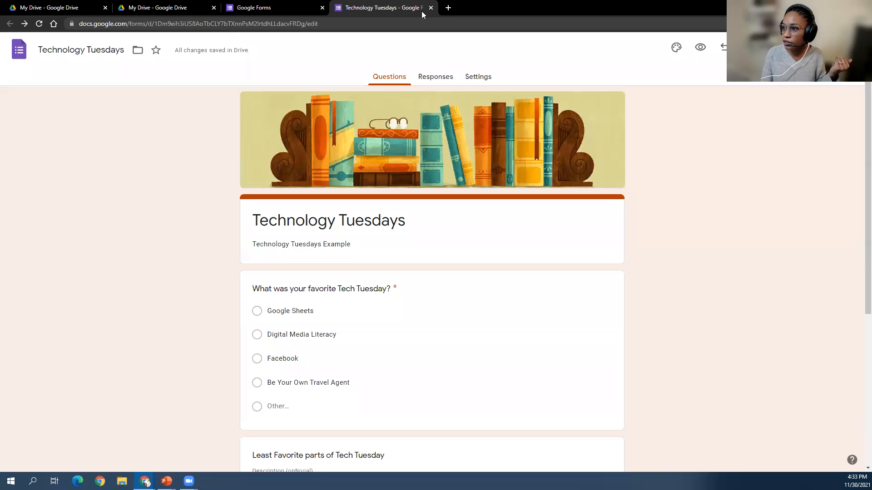
click(448, 7)
key(ctrl+v)
key(Return)
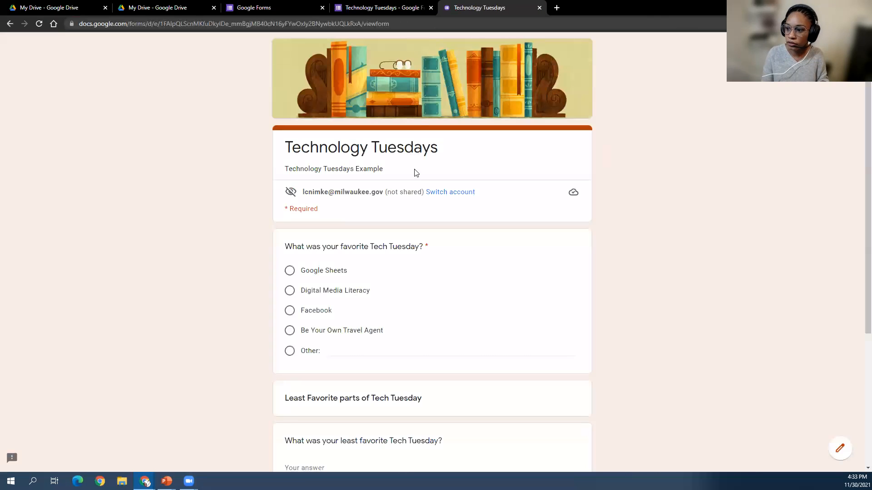
scroll(426, 204, down, 2)
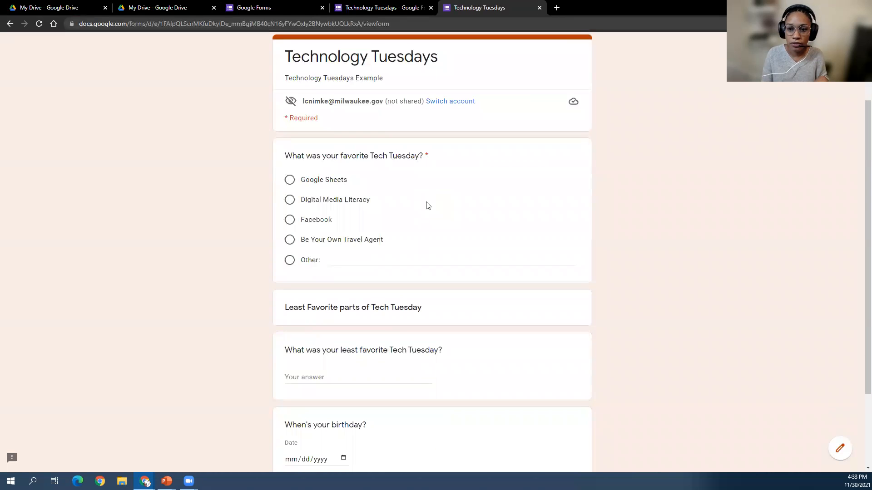
scroll(423, 205, down, 1)
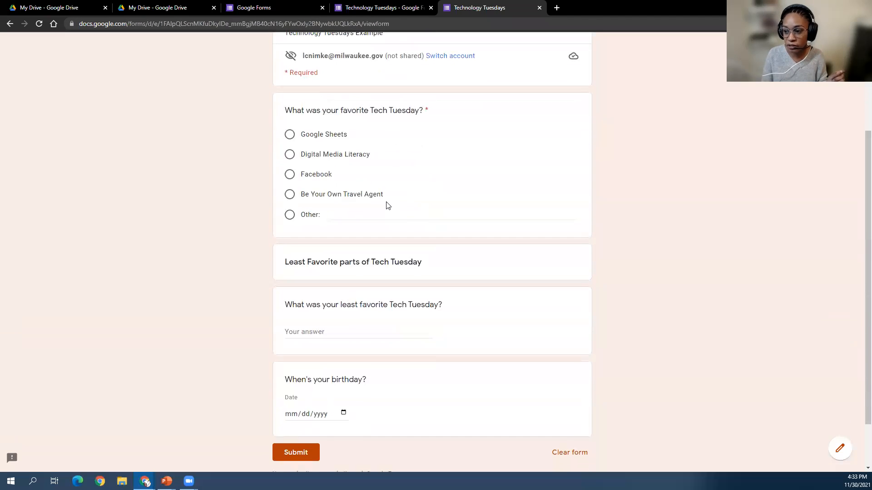
click(290, 195)
click(398, 332)
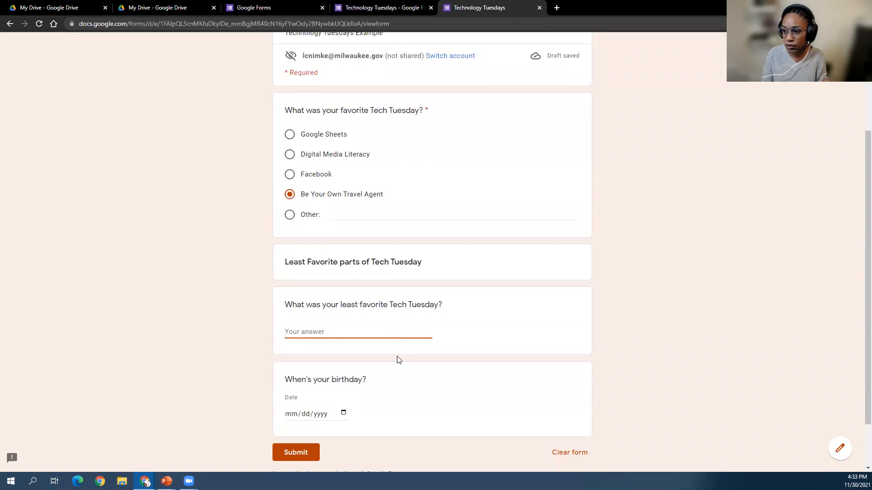
text(Your iPad Tour)
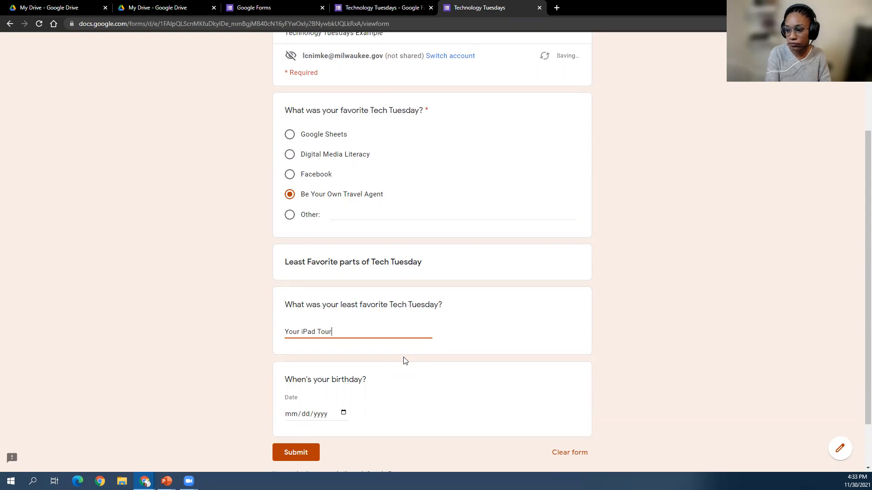
click(293, 414)
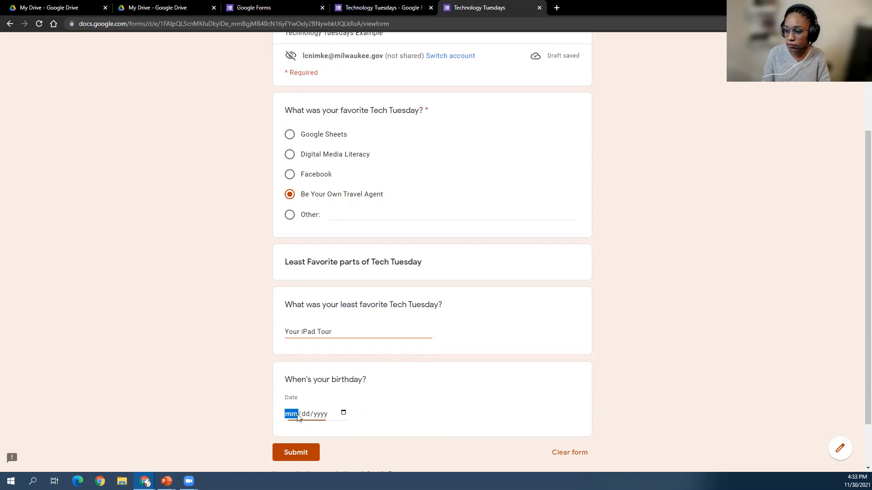
text(10/)
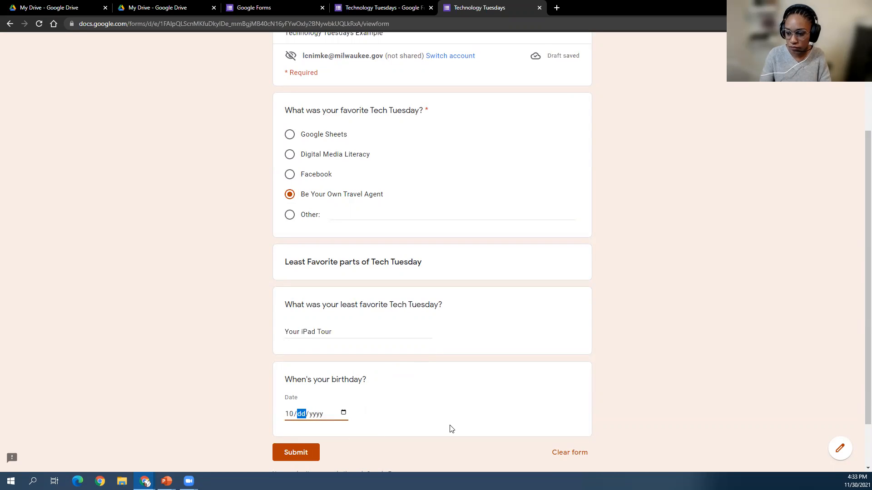
text(15/1960)
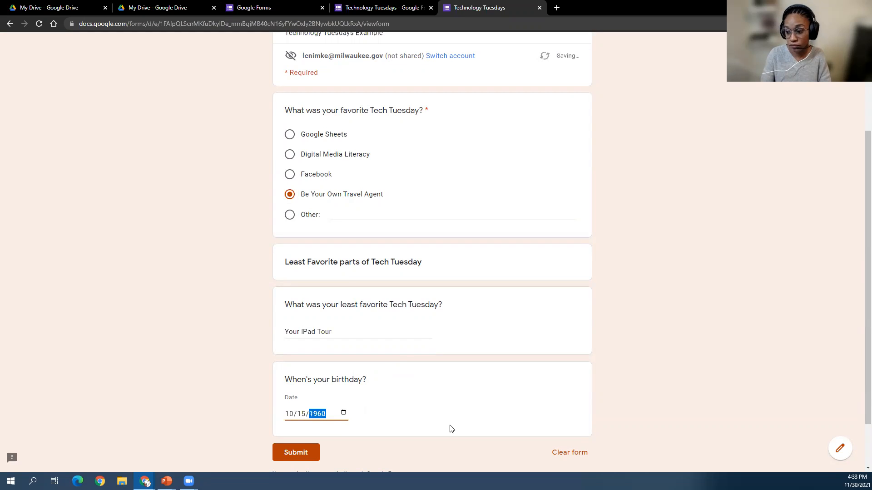
click(300, 453)
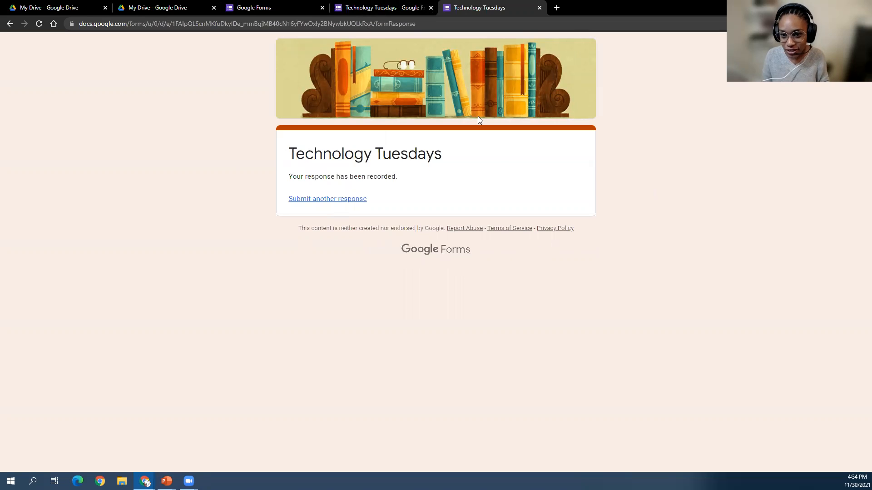
Back in the form editor, scroll through the Responses summary now showing 2 responses
click(382, 11)
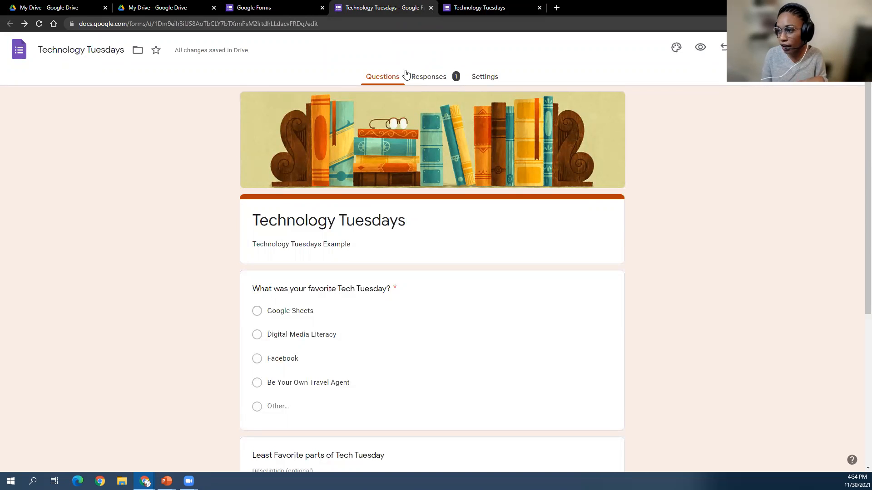
click(418, 78)
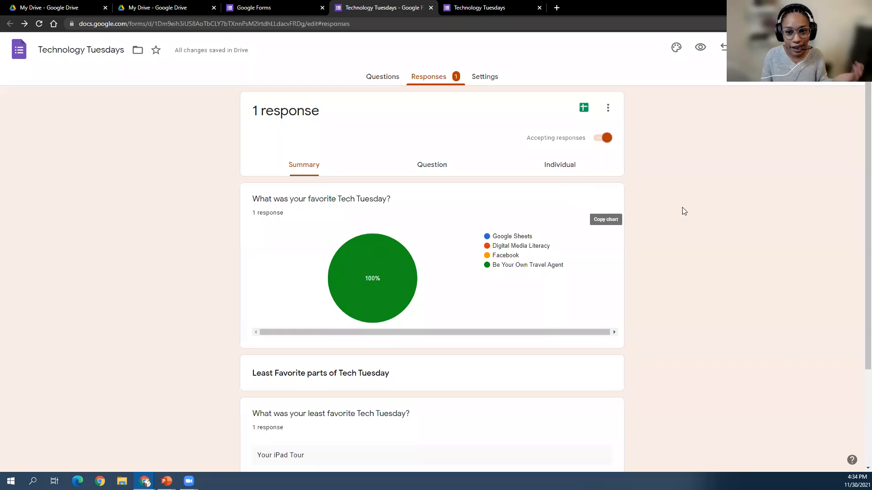
scroll(721, 226, down, 1)
scroll(720, 226, up, 1)
scroll(722, 227, down, 2)
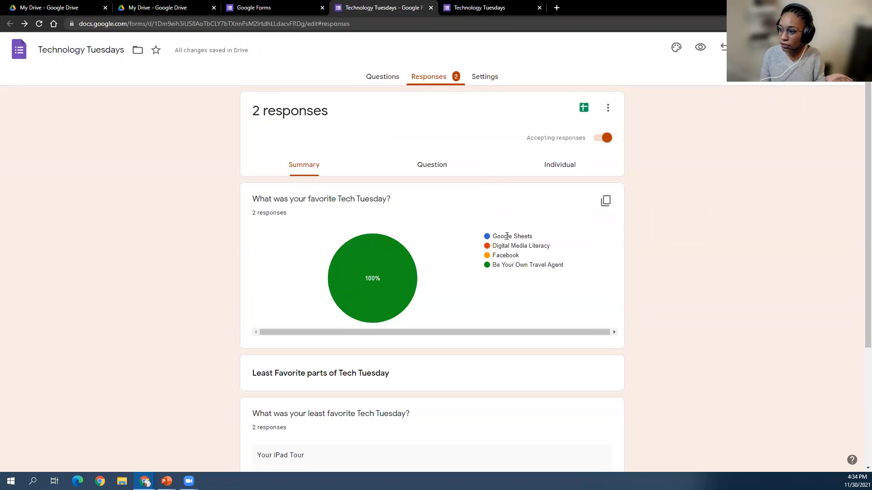
scroll(672, 251, down, 1)
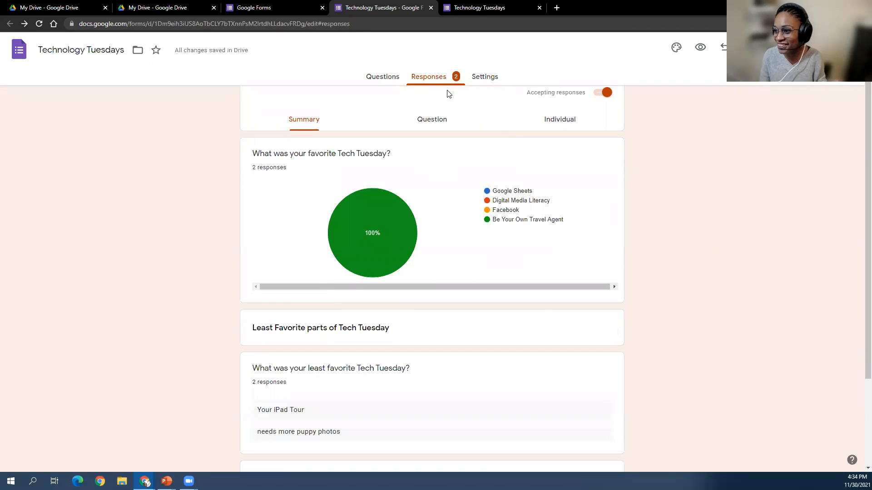
scroll(812, 214, down, 1)
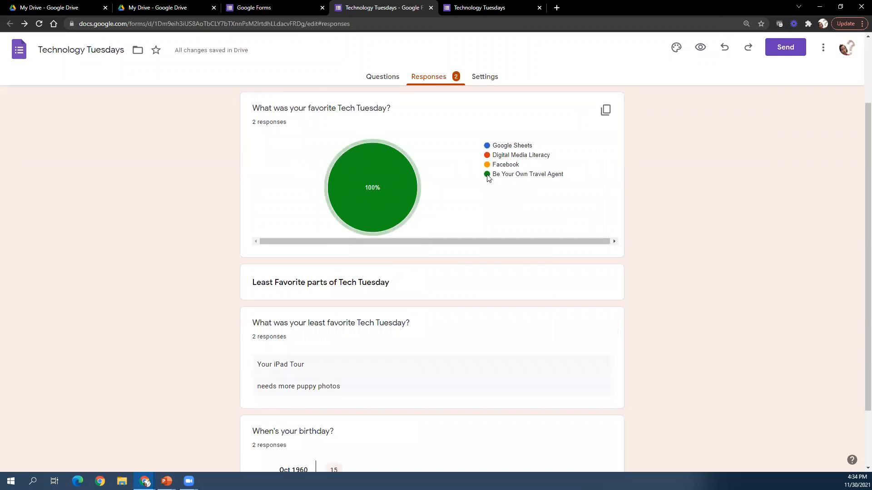
scroll(681, 221, down, 1)
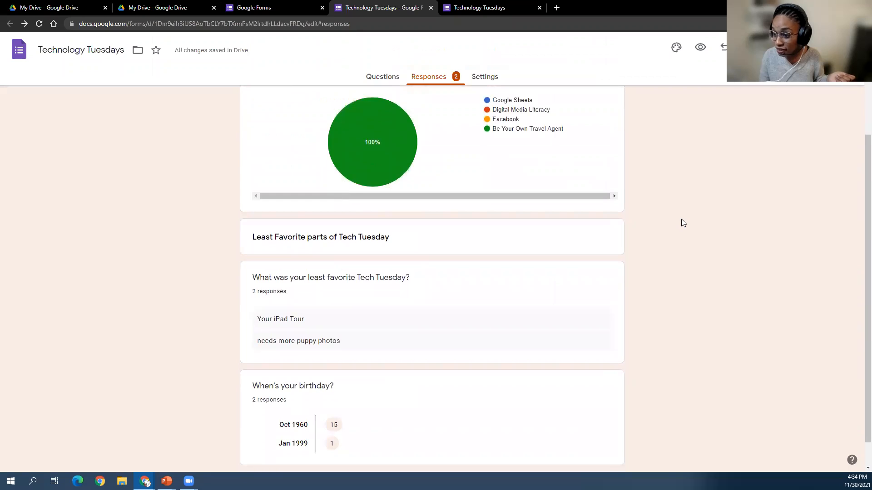
scroll(681, 223, down, 1)
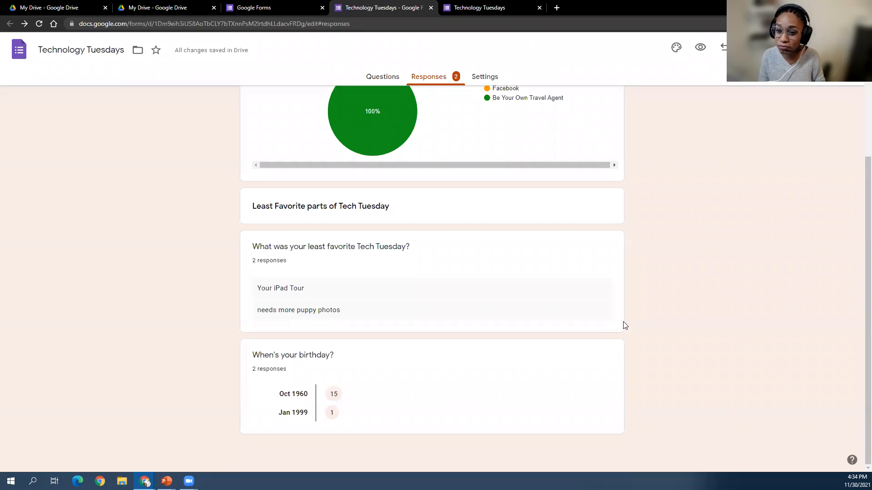
scroll(679, 312, up, 1)
scroll(595, 331, down, 1)
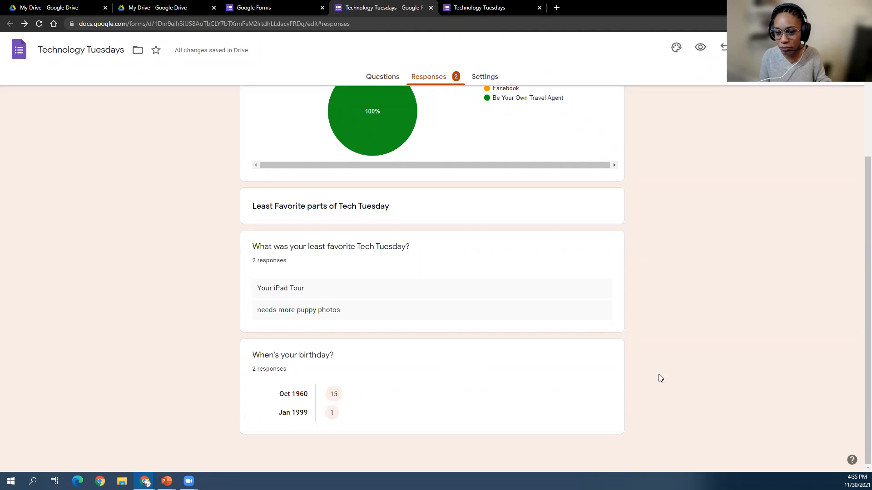
scroll(687, 362, up, 4)
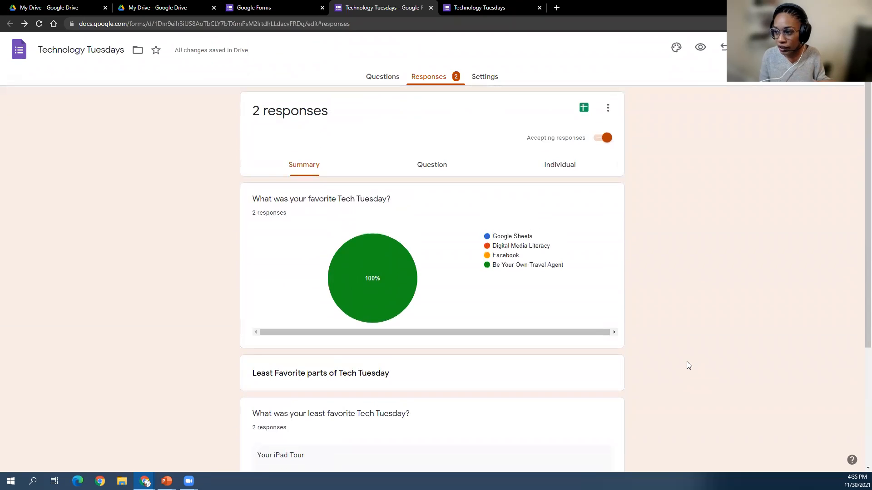
Link the responses to a new spreadsheet, 'Technology Tuesdays (Responses)'
click(584, 107)
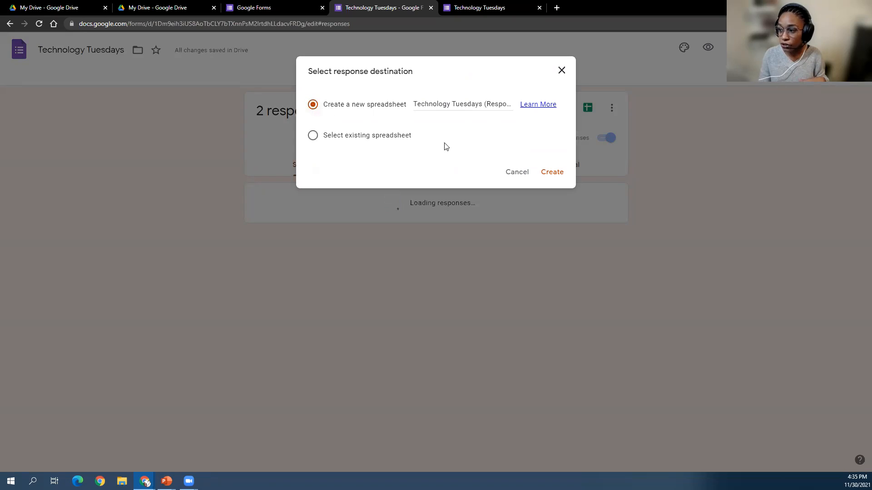
click(549, 181)
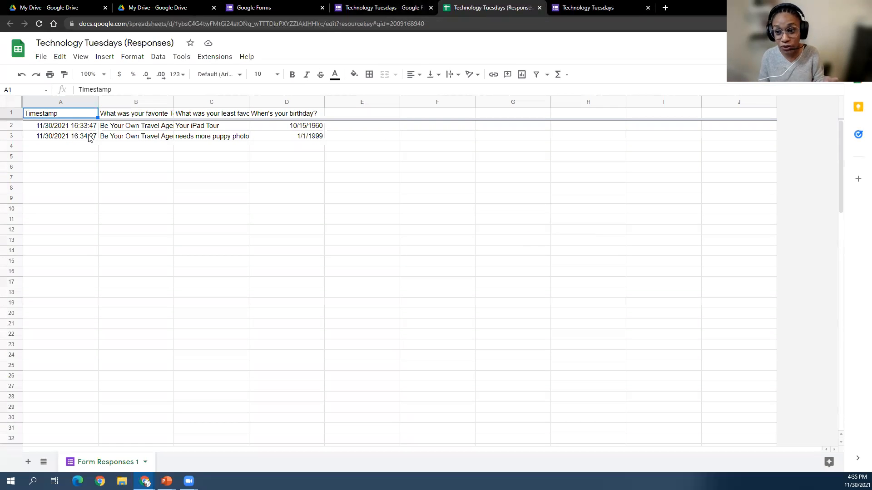
Inspect headers B1–D1 and the answer cells, then return to the Google Forms tab
click(131, 117)
click(140, 128)
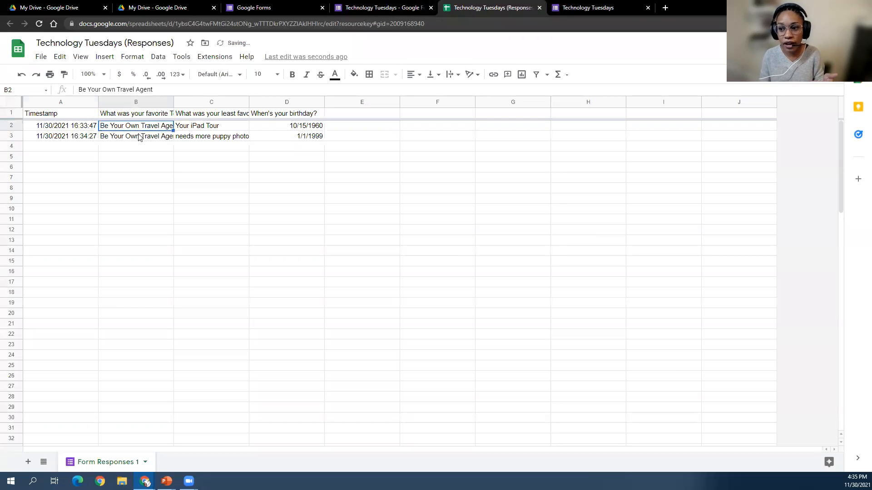
click(140, 137)
click(189, 115)
click(198, 128)
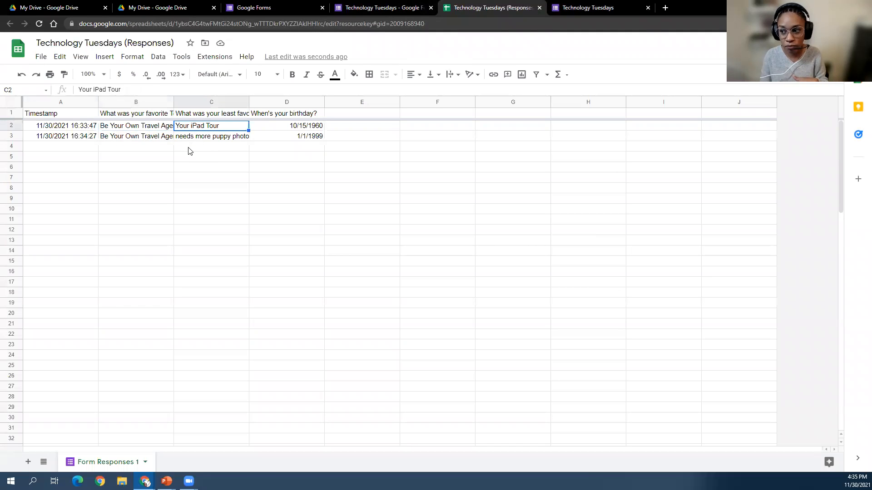
click(309, 116)
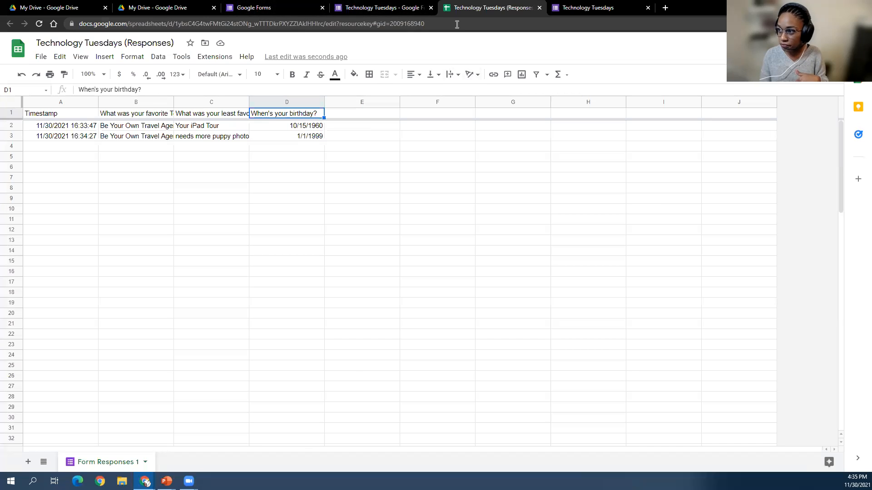
click(380, 12)
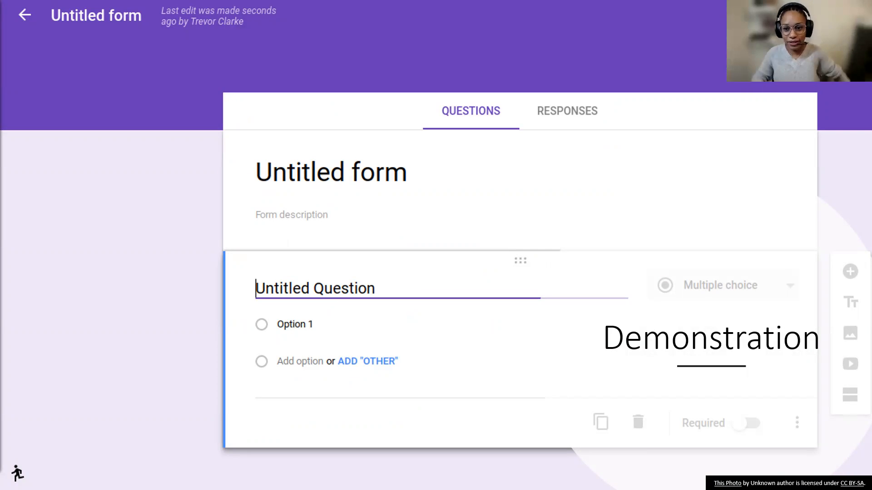
Advance the slideshow to the Google Slides title slide
key(Right)
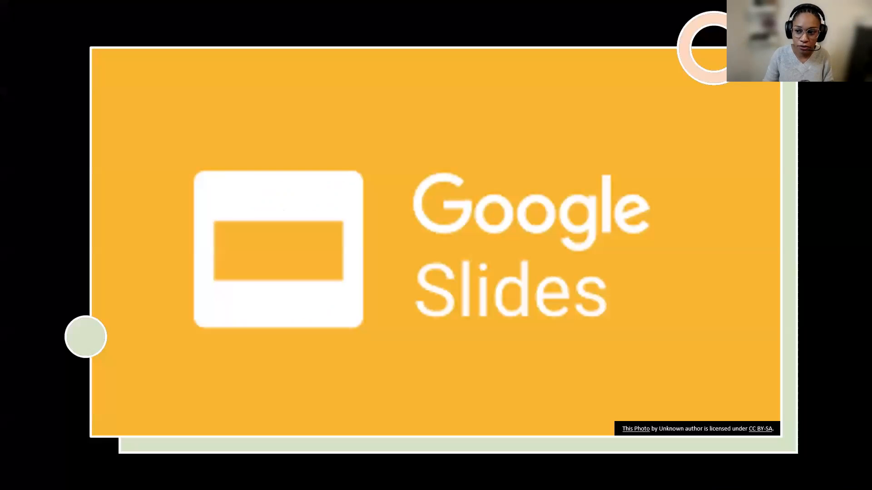